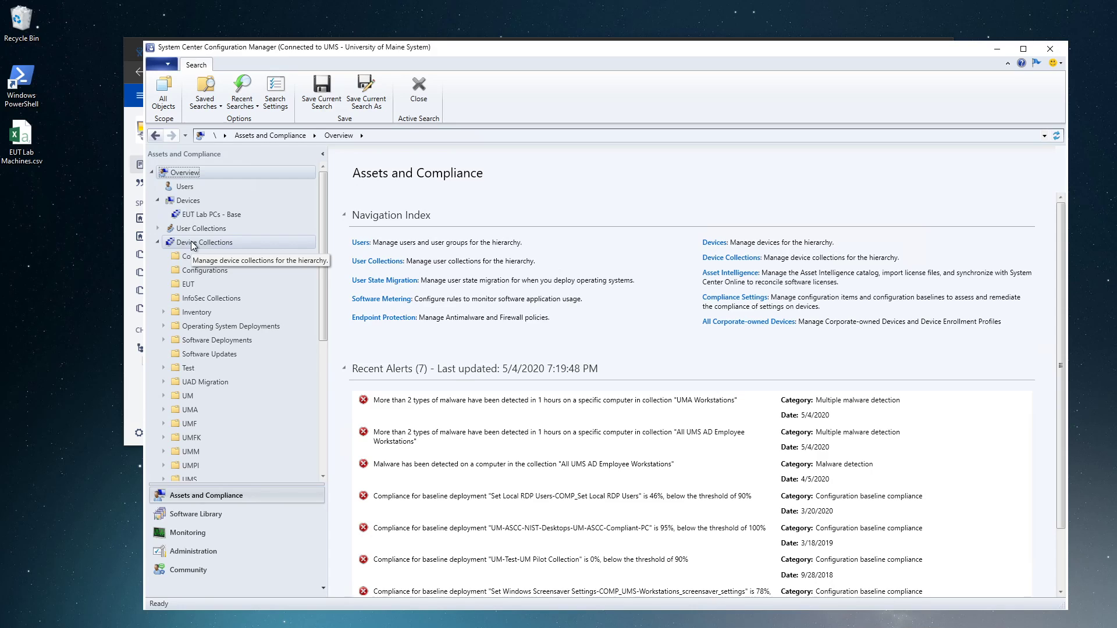
Step: Open the USM folder inside UMS-LABS under Device Collections
scroll(192, 245, down, 1)
scroll(223, 386, down, 3)
scroll(201, 370, down, 1)
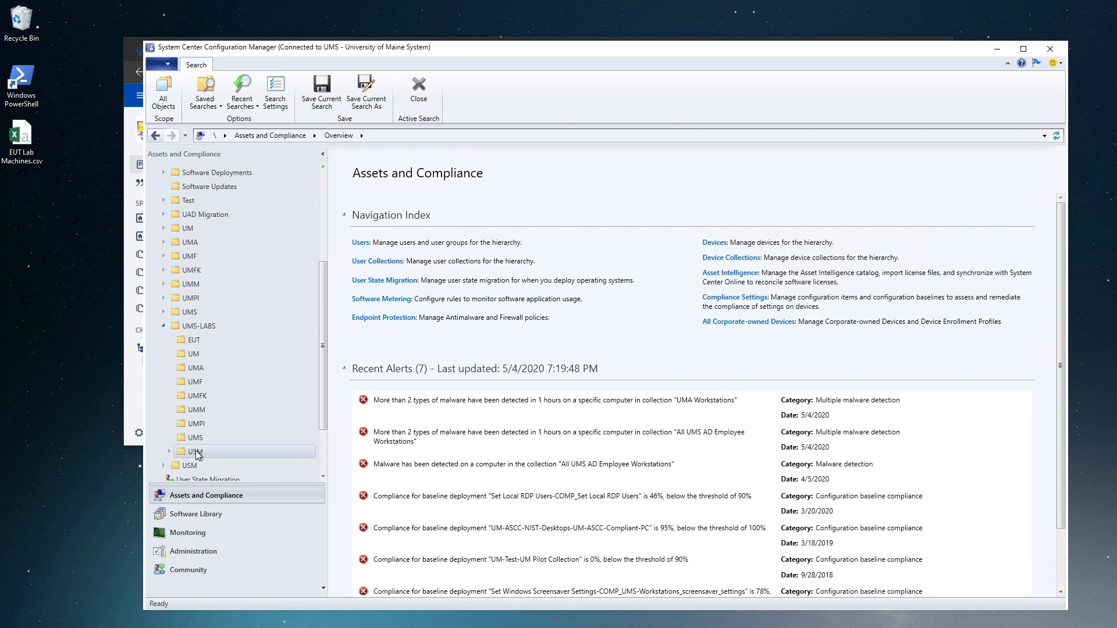
click(195, 451)
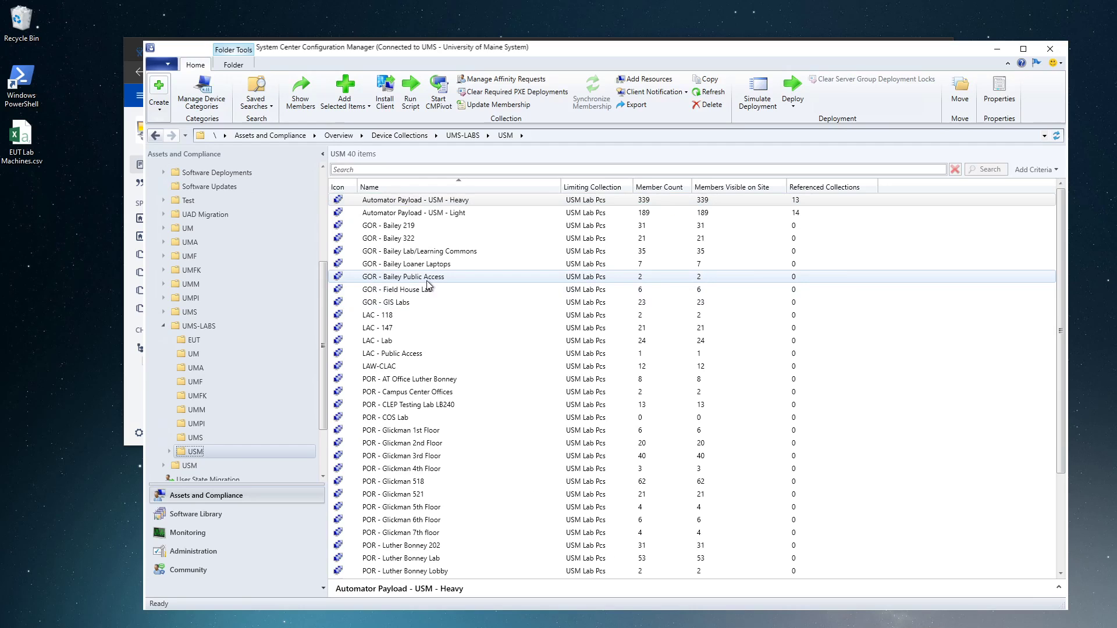
Step: Look through the device collections in the USM folder and locate the USM Lab Pcs collection
scroll(430, 277, down, 3)
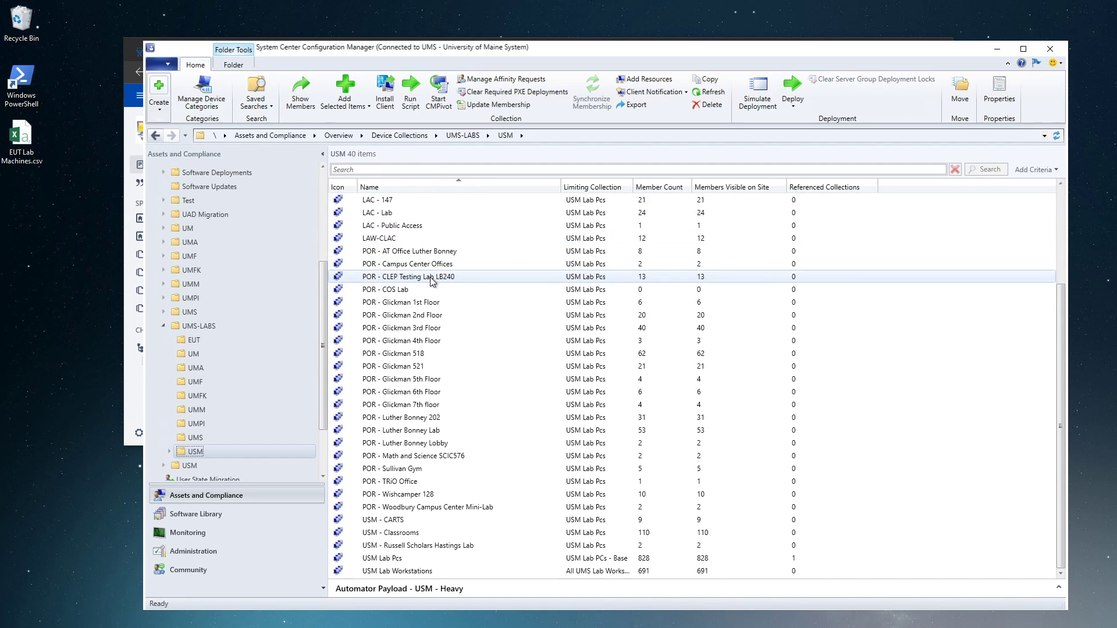
scroll(419, 428, up, 3)
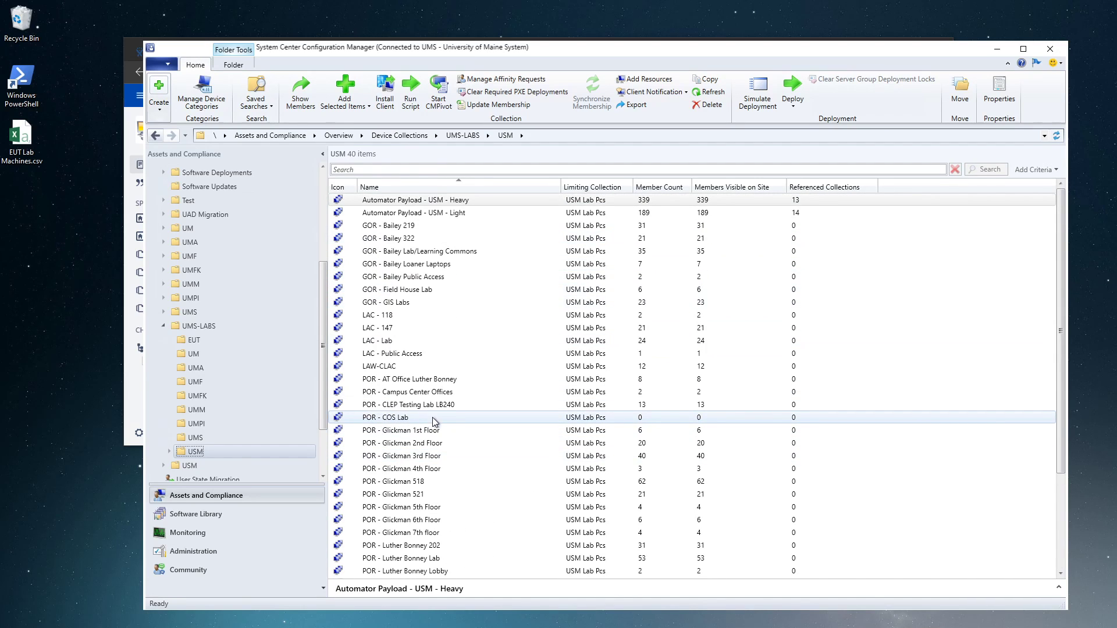
scroll(432, 417, down, 3)
click(483, 551)
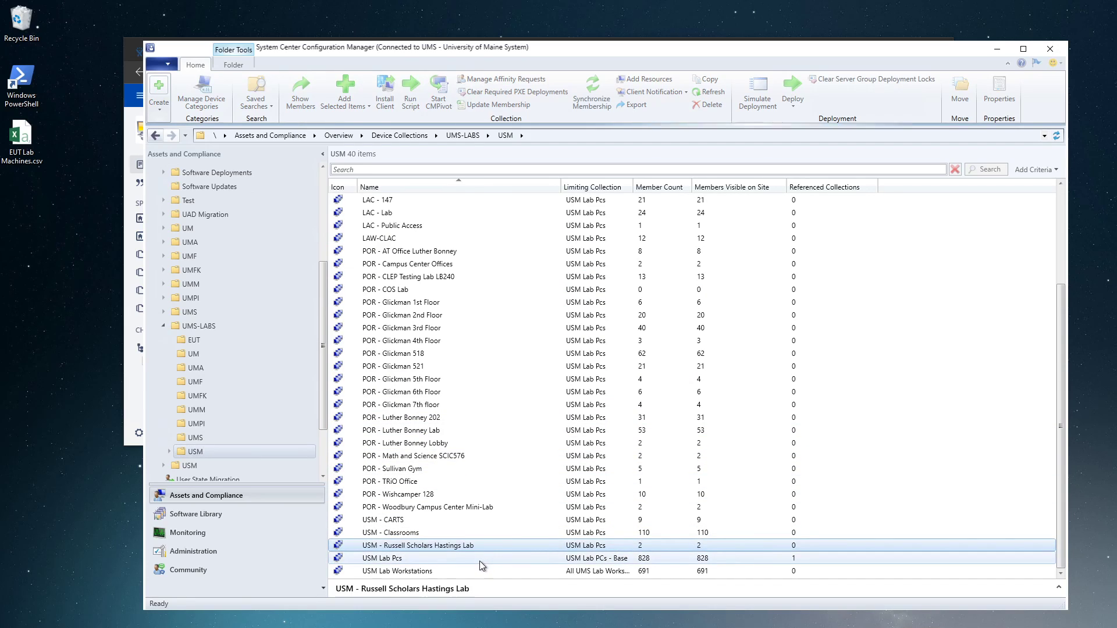
click(479, 561)
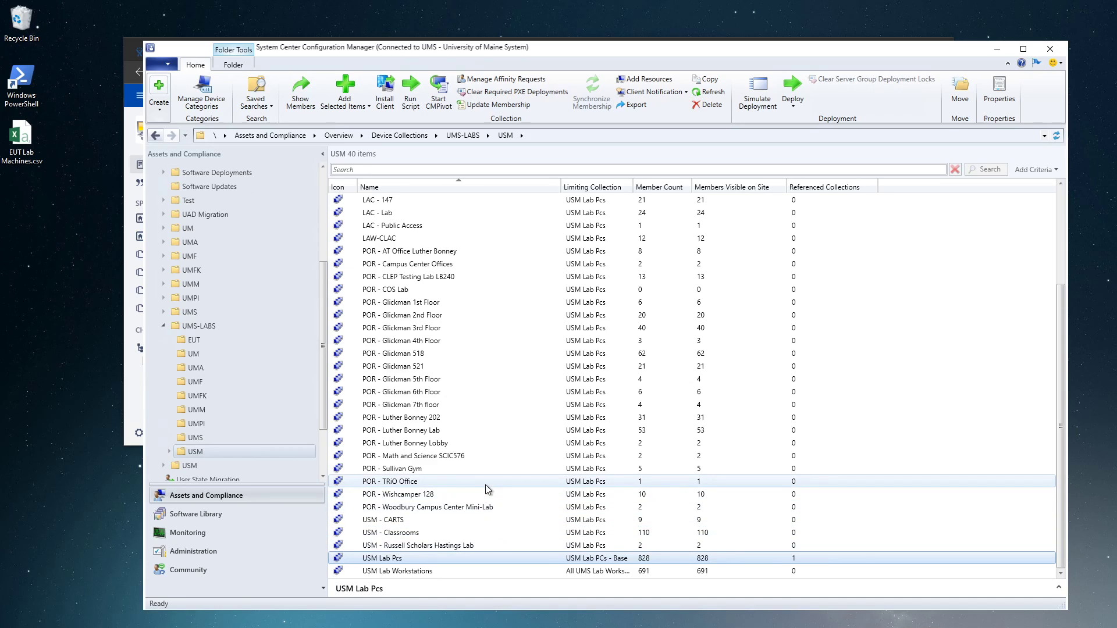
scroll(485, 484, up, 4)
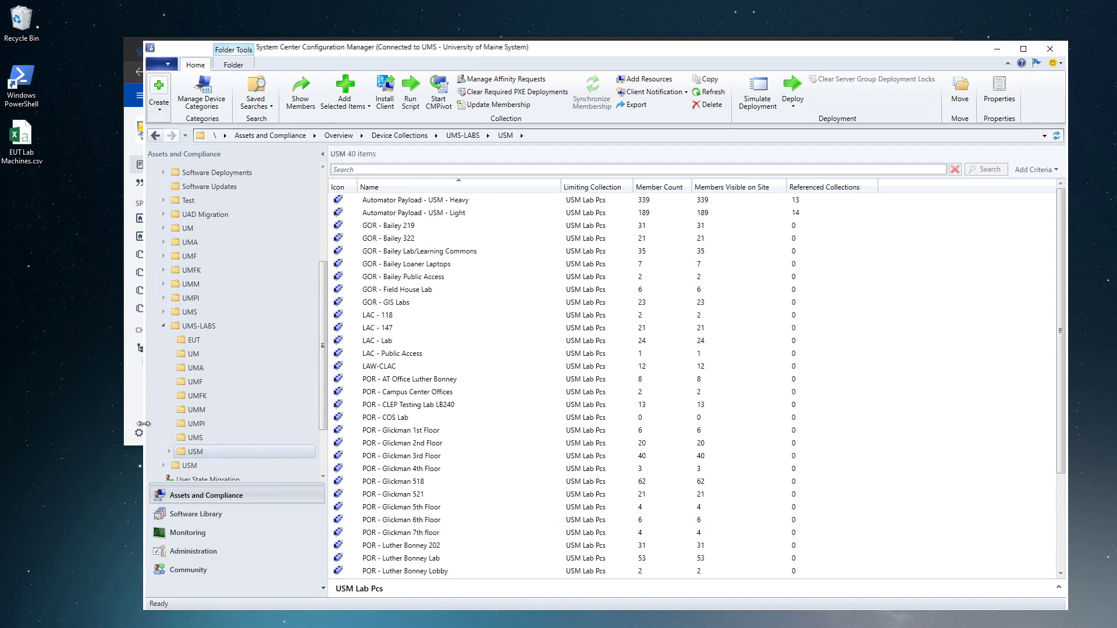
Step: Start a new device collection in the USM folder and name it POR - Glickman 8th Floor
right_click(200, 451)
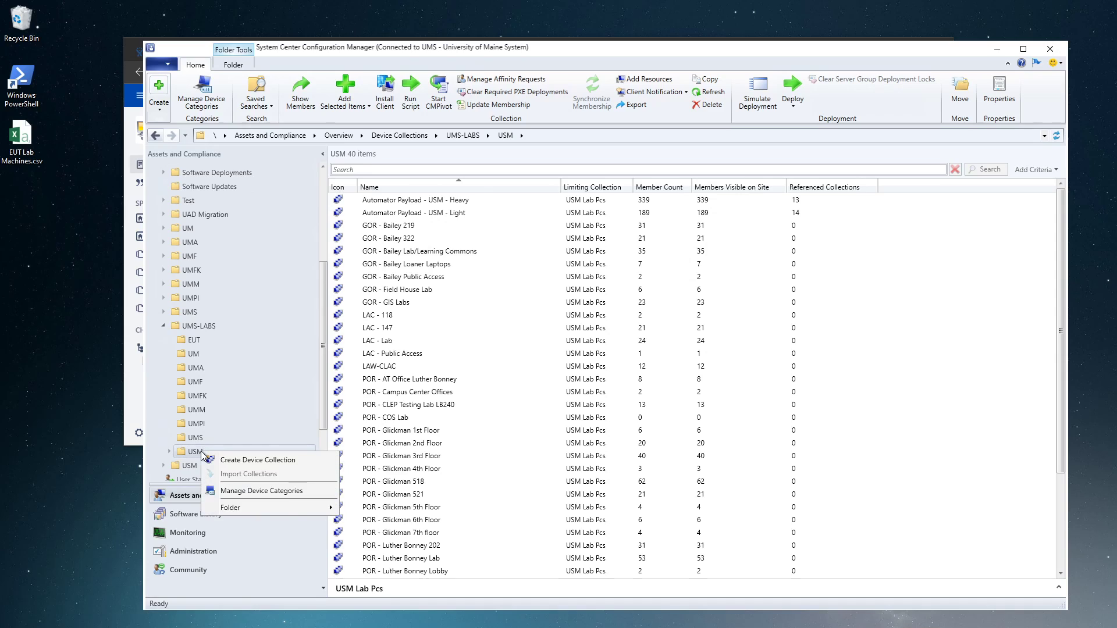
click(249, 463)
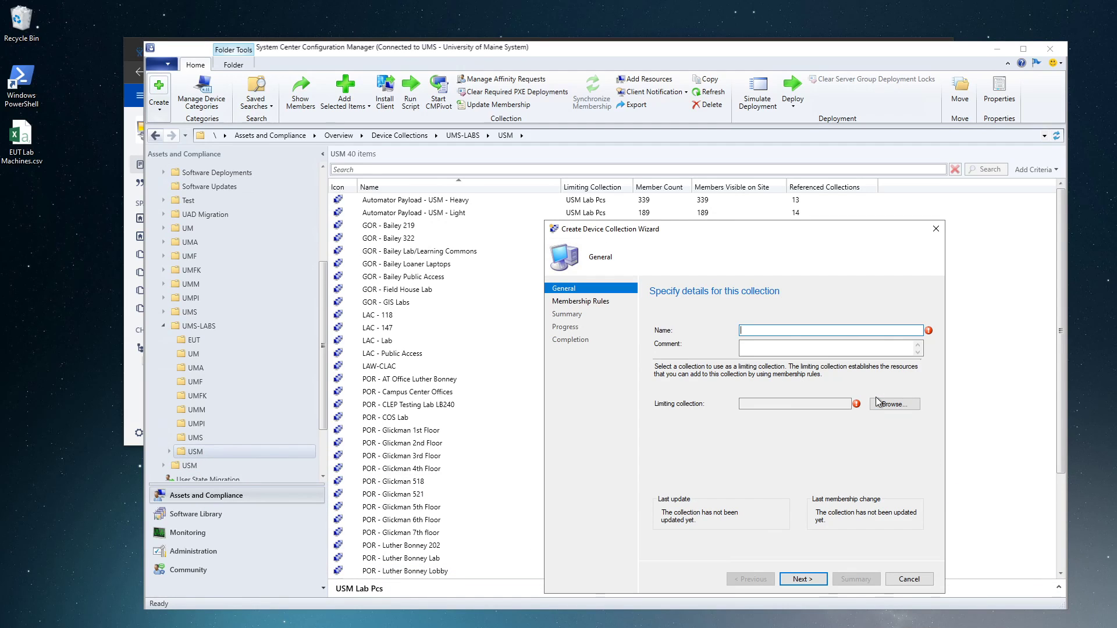
text(POR - Glickman 8th Floor)
Step: Set the new collection's limiting collection to USM Lab Pcs from the UMS-LABS USM folder
click(894, 403)
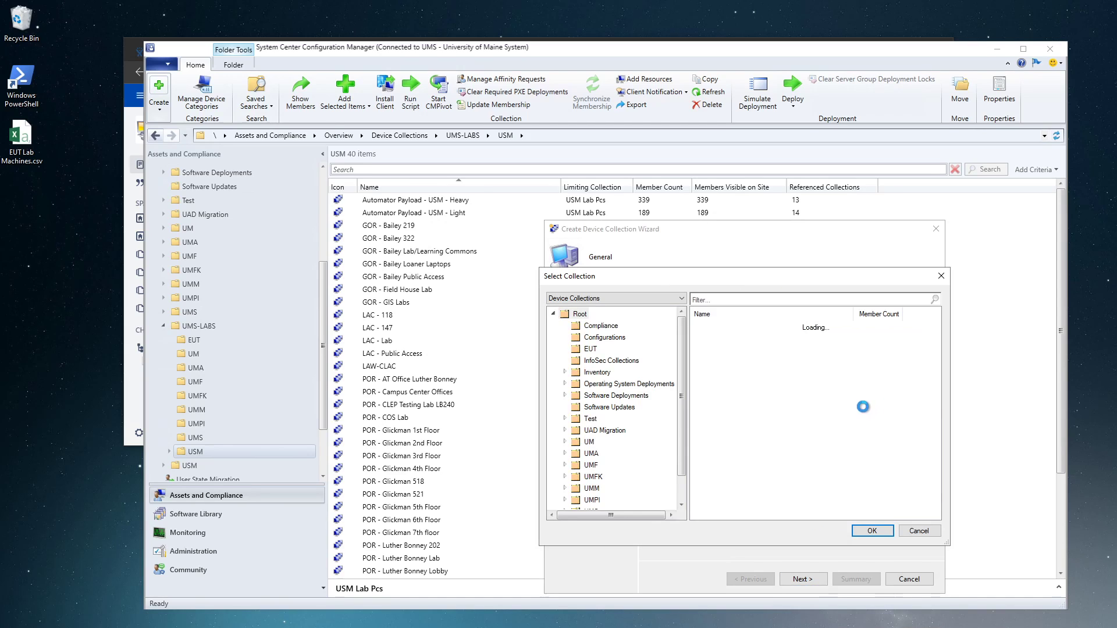
scroll(569, 431, down, 1)
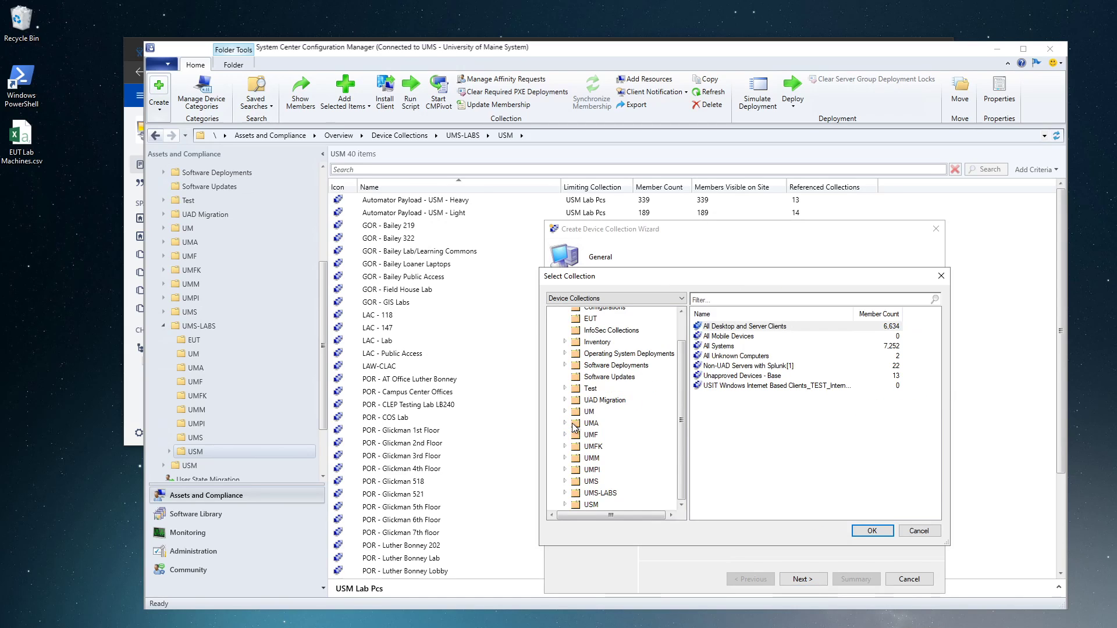
click(564, 493)
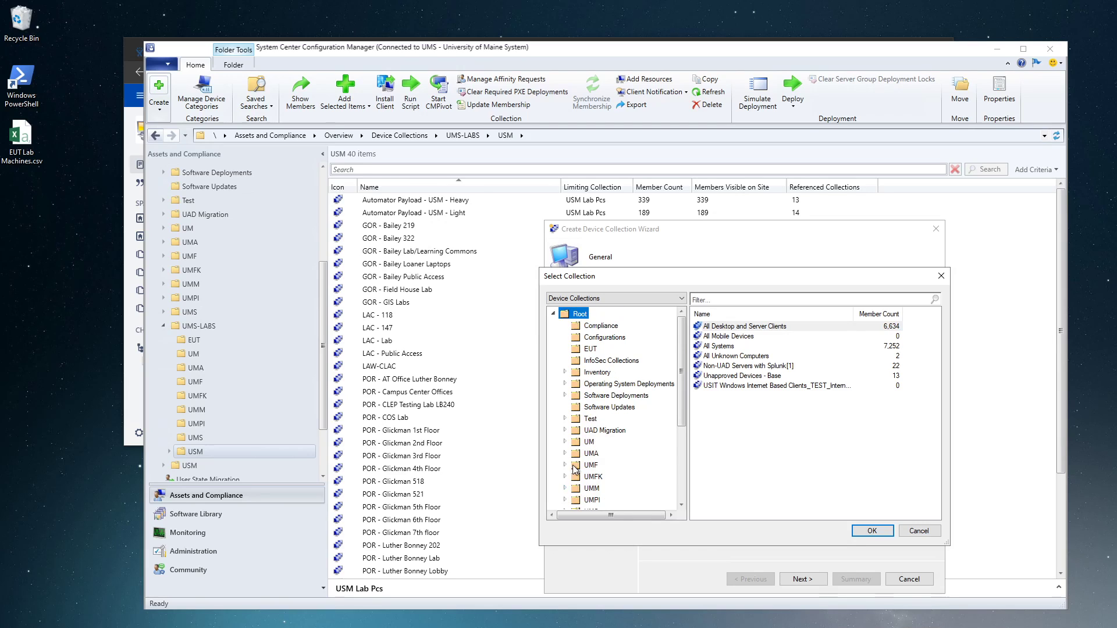
click(602, 493)
scroll(857, 364, down, 7)
click(719, 505)
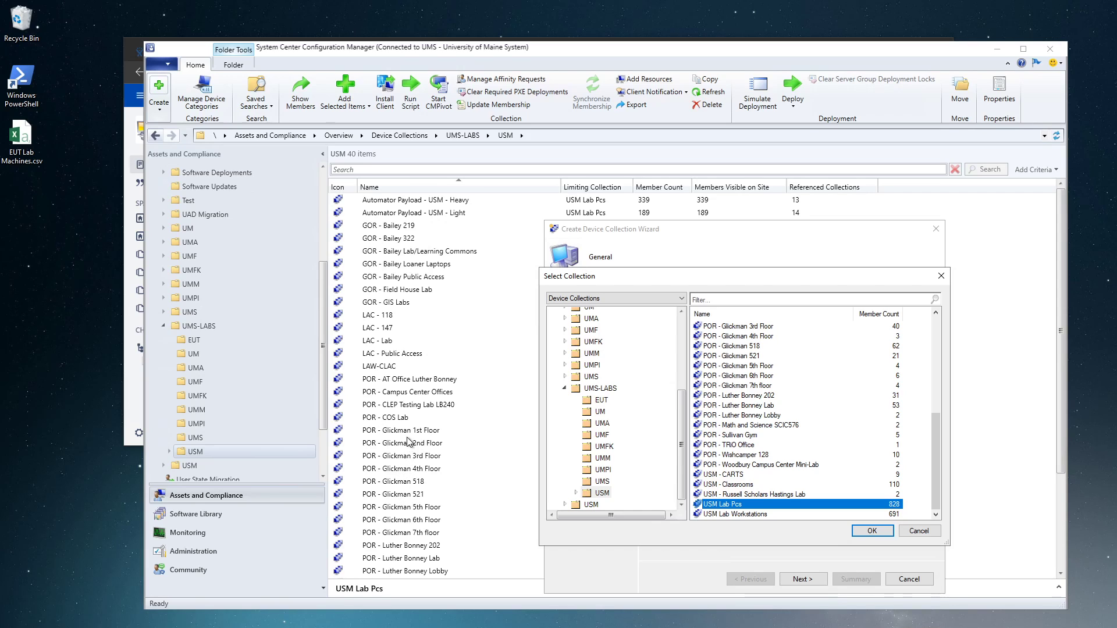
click(872, 530)
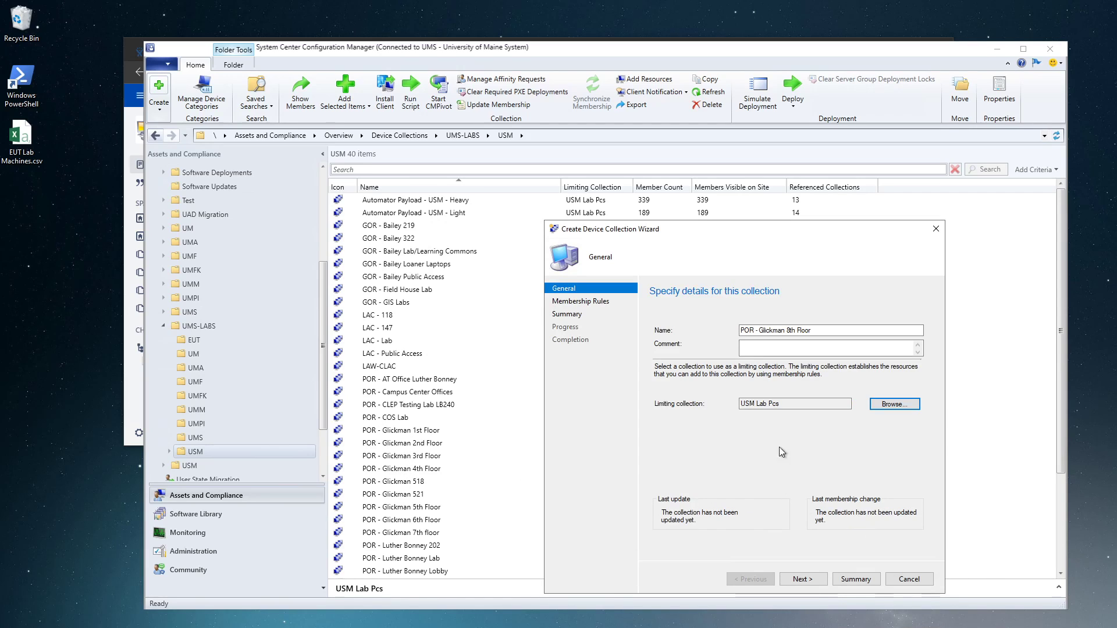
Step: Create the device collection without membership rules, keeping the default update schedule
click(802, 579)
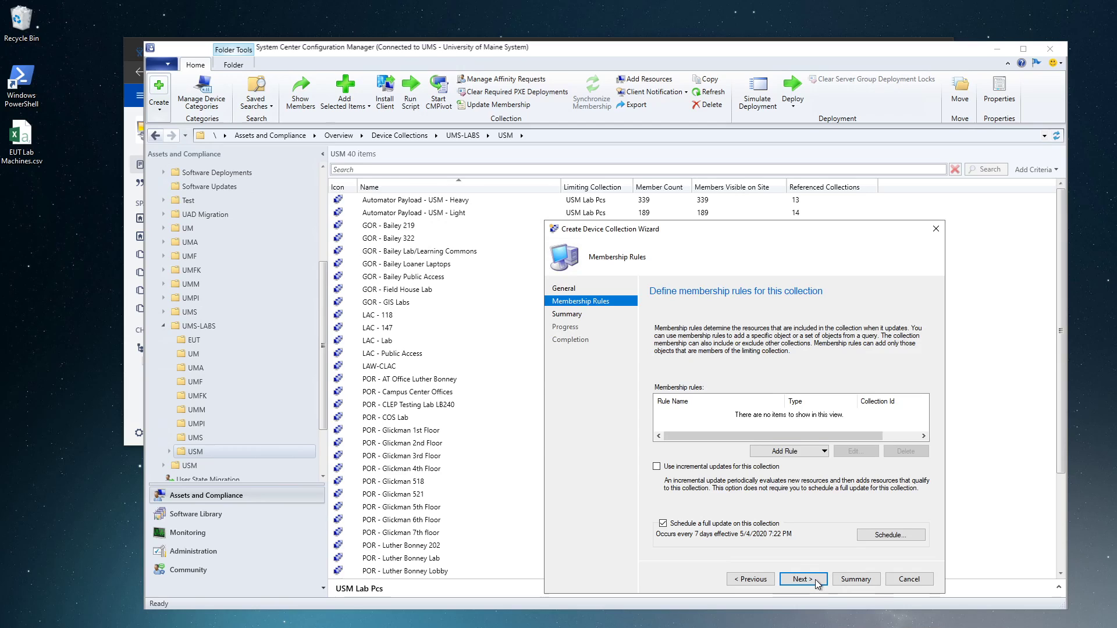
click(803, 580)
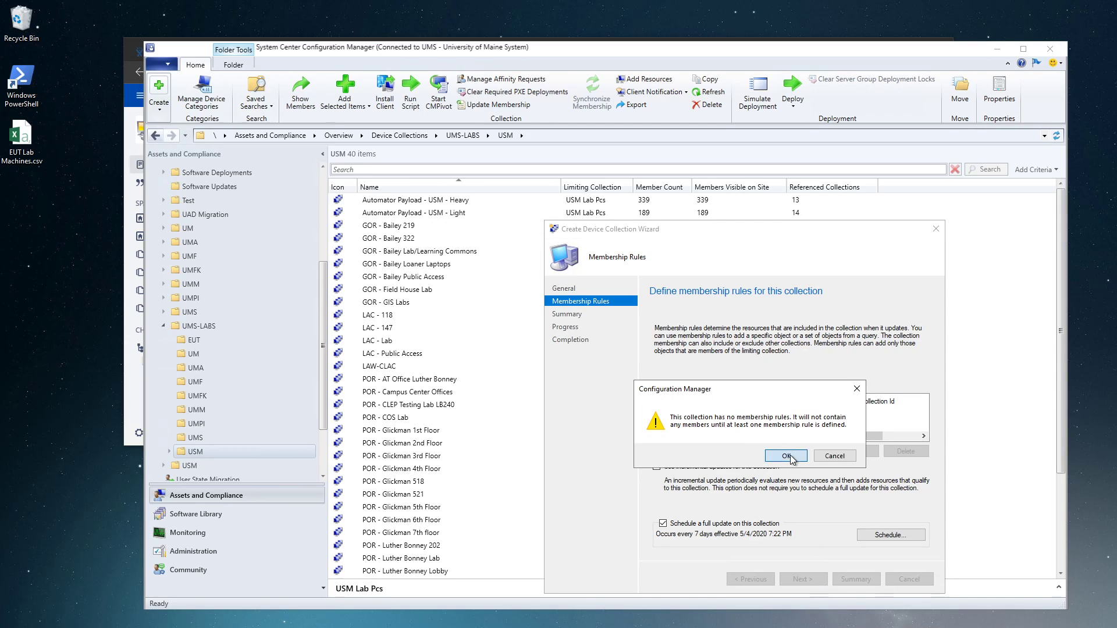
click(786, 456)
click(805, 578)
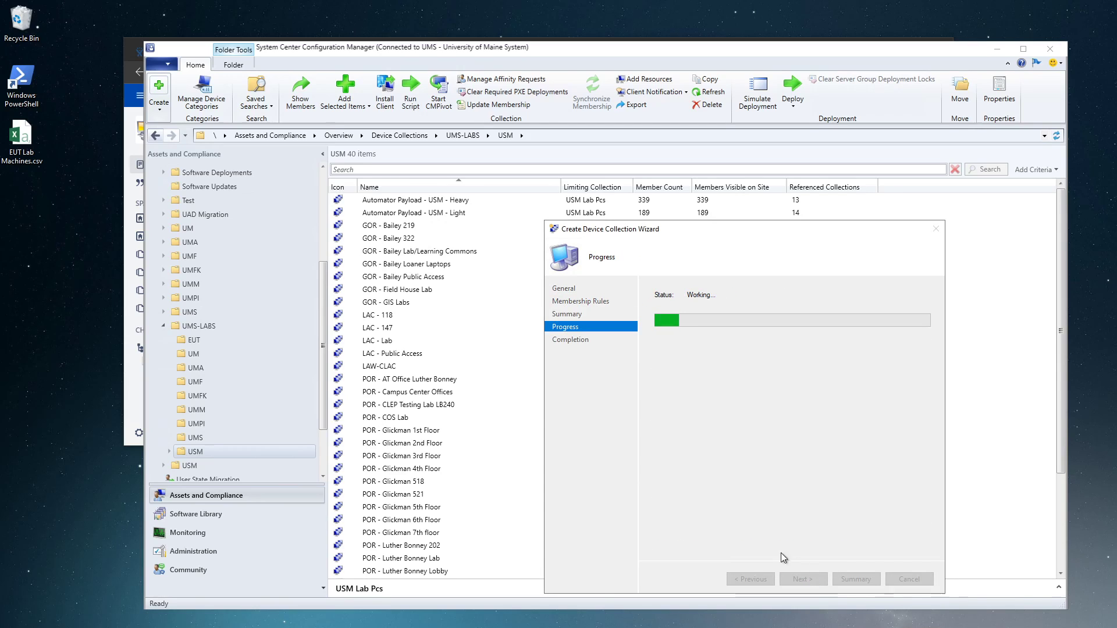
Step: Close the finished wizard and examine the limiting collection and collection variables in the properties of POR - Glickman 3rd Floor
right_click(402, 460)
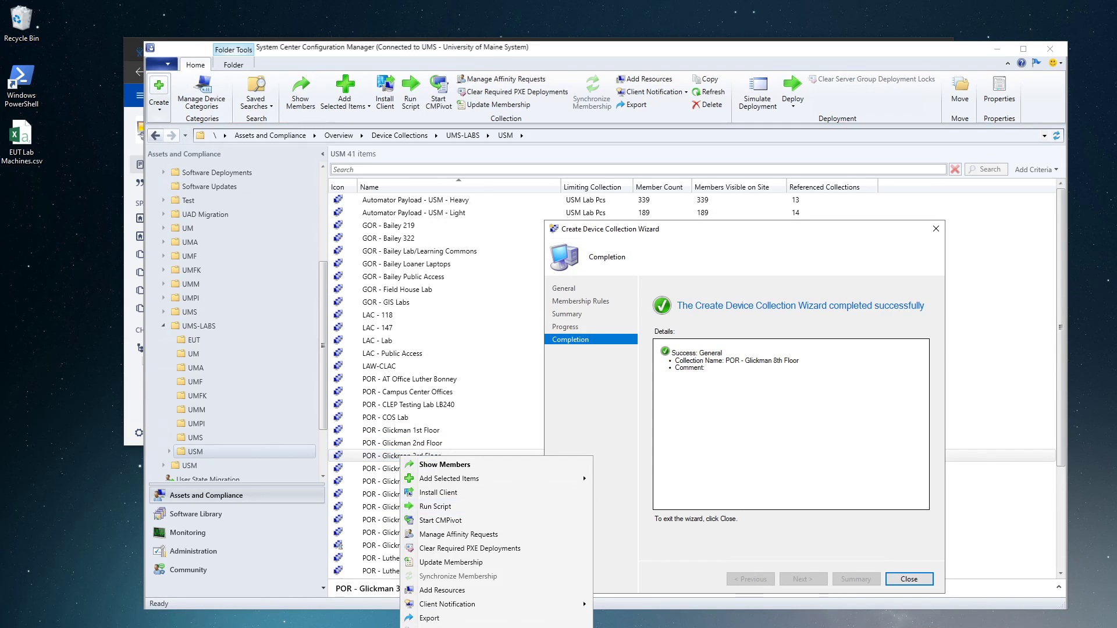
click(436, 627)
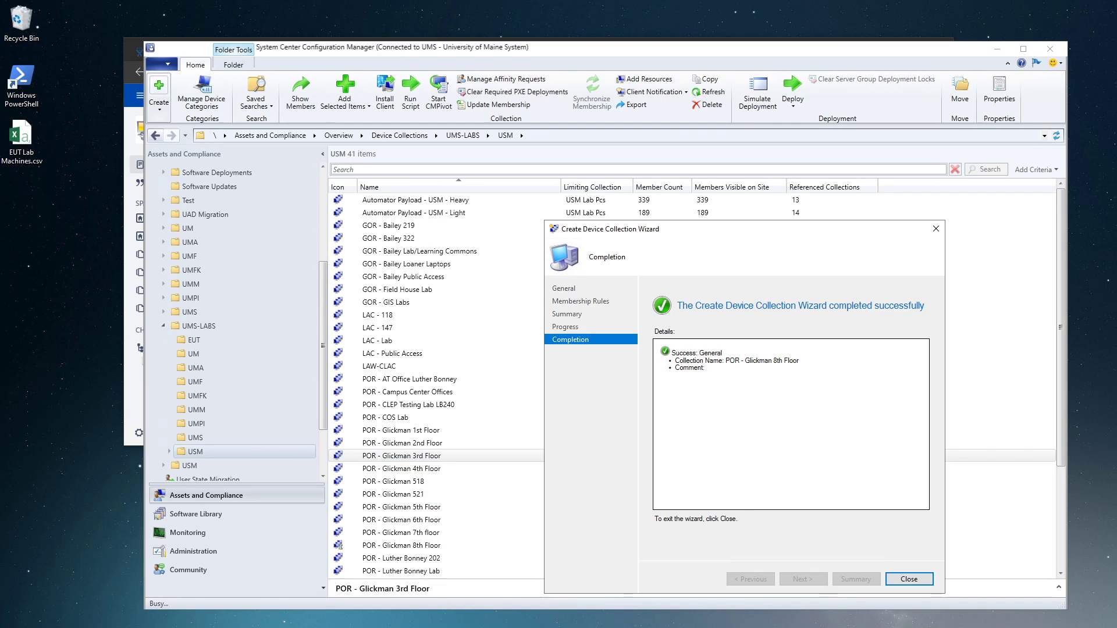
click(908, 580)
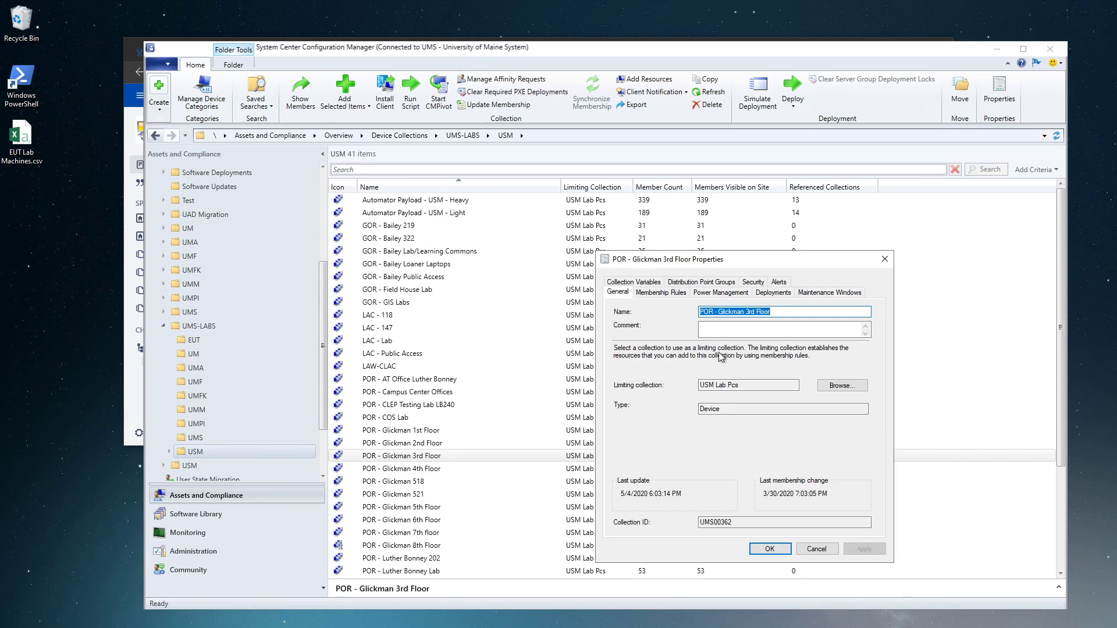
drag(723, 267, 552, 227)
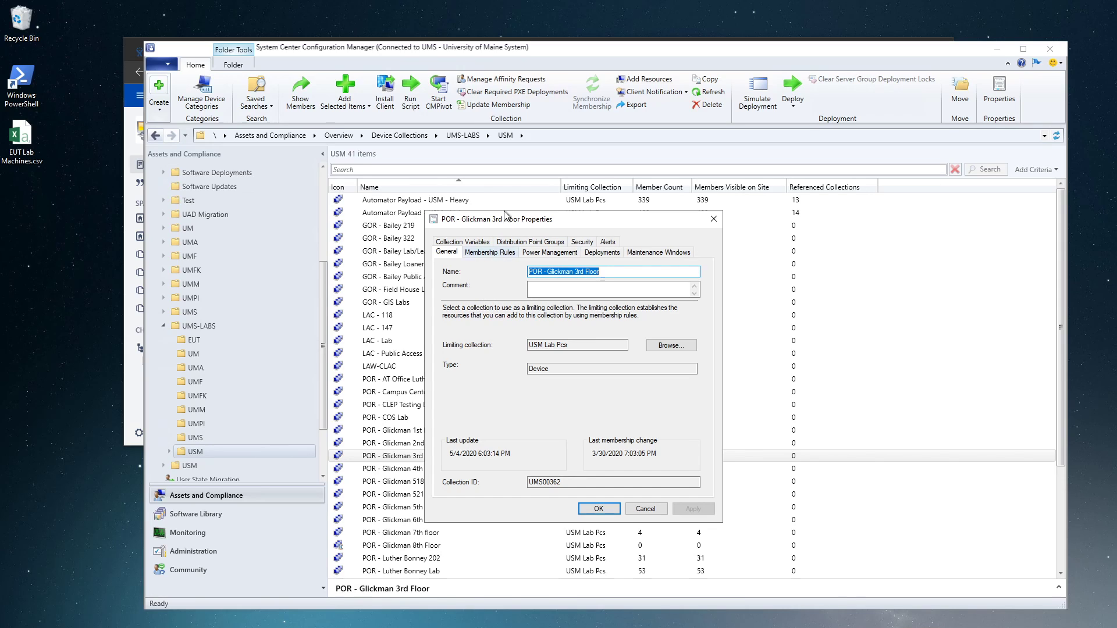
drag(534, 225, 911, 264)
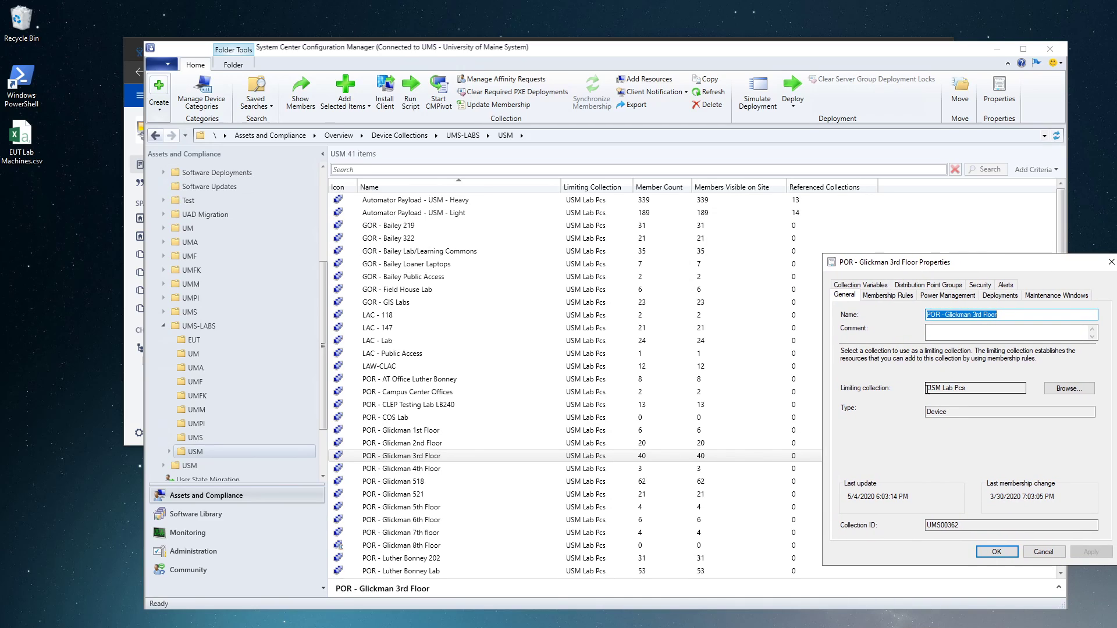
triple_click(983, 390)
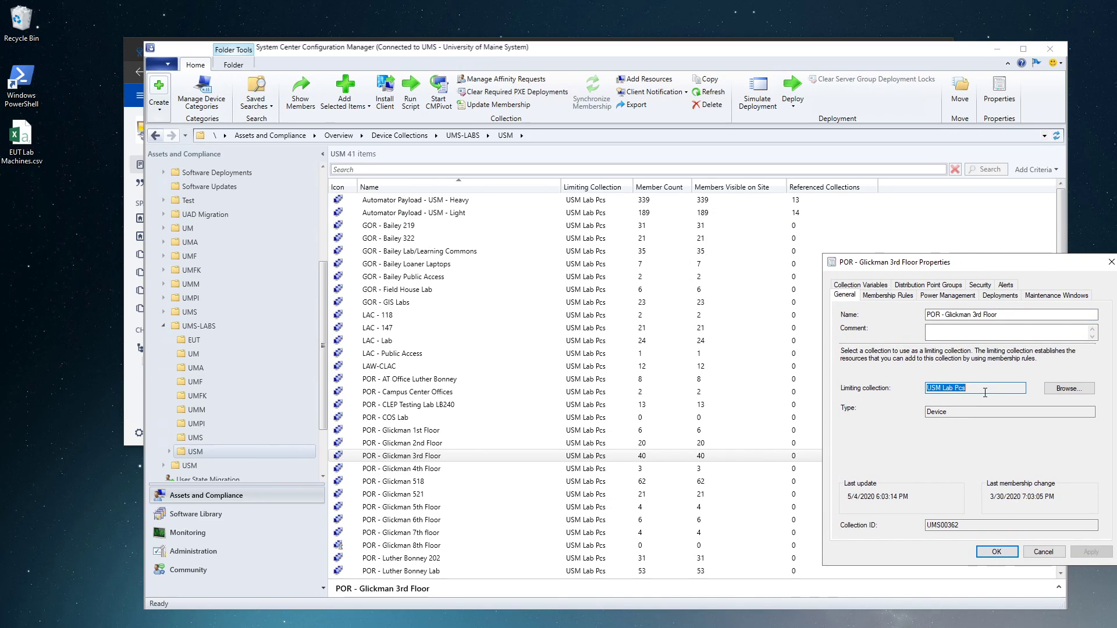
click(986, 389)
click(878, 287)
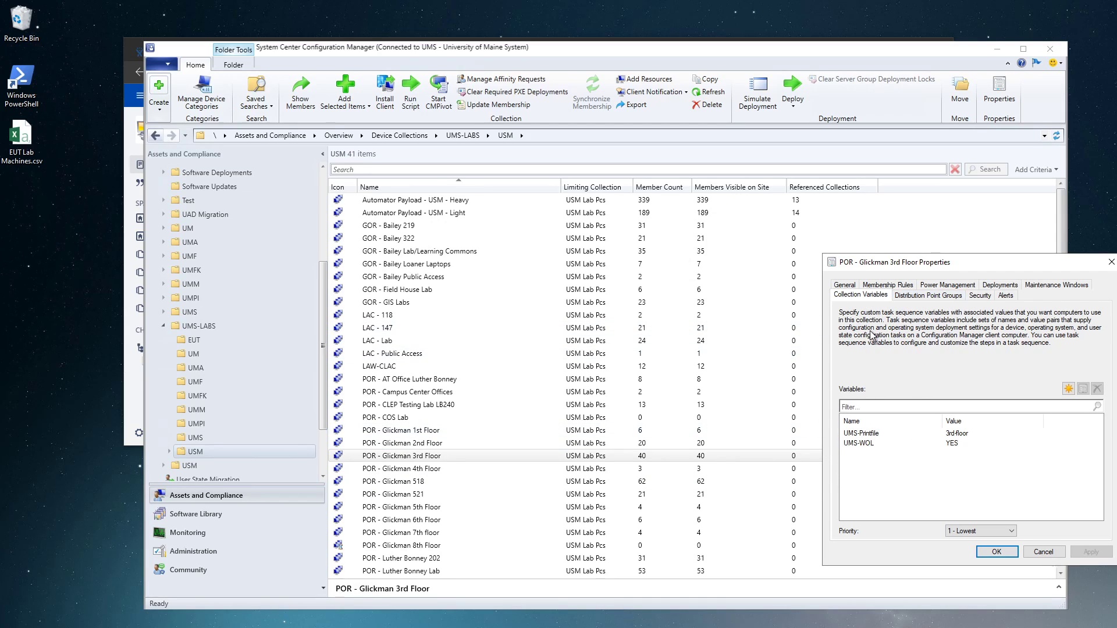
click(847, 444)
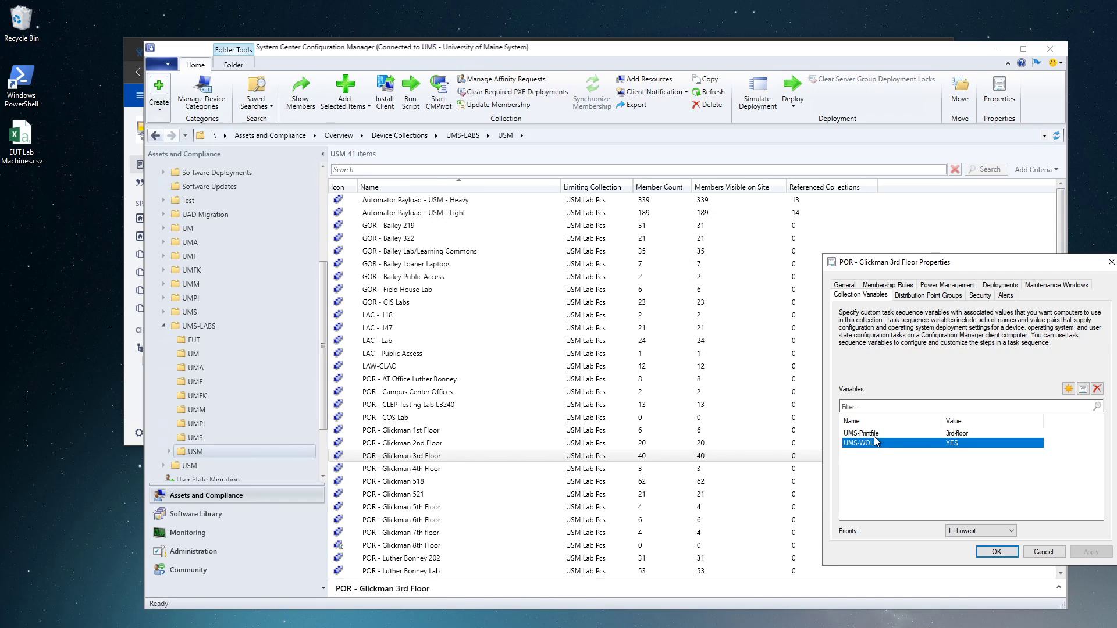
click(1068, 389)
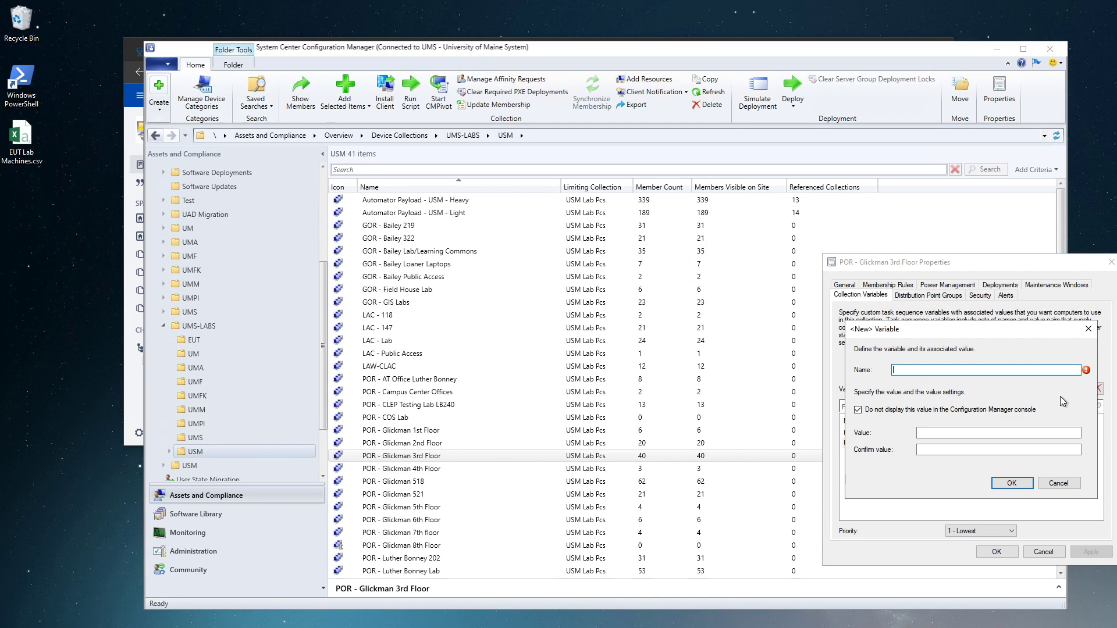
text(UMF-Lab)
click(952, 411)
click(945, 432)
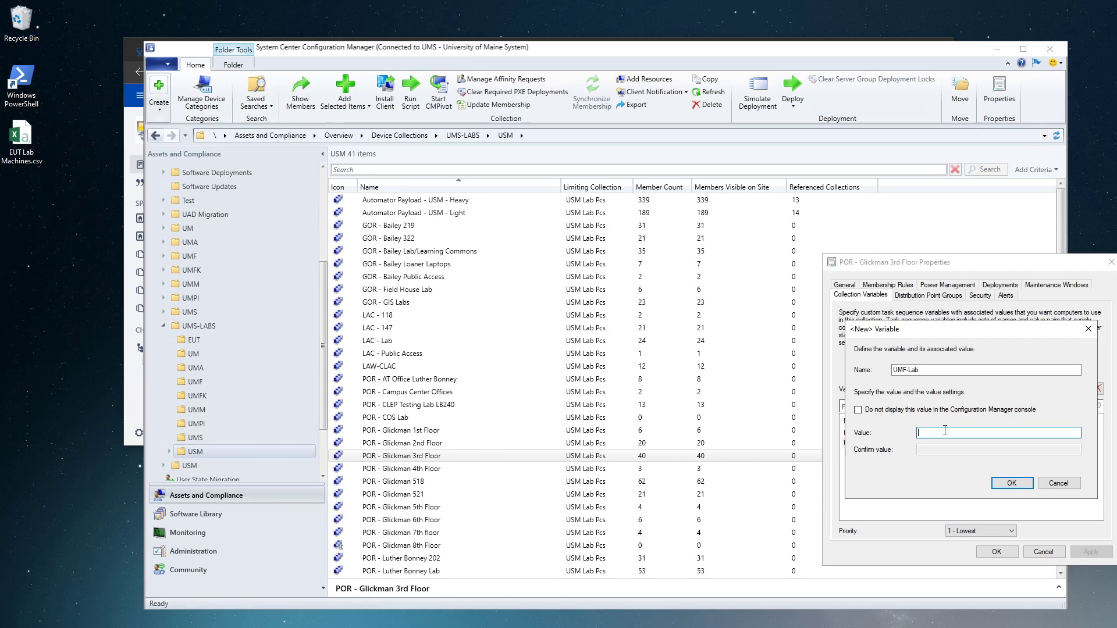
text(GLick)
key(BackSpace)
key(BackSpace)
key(BackSpace)
key(BackSpace)
text(lick3rd)
text(8th)
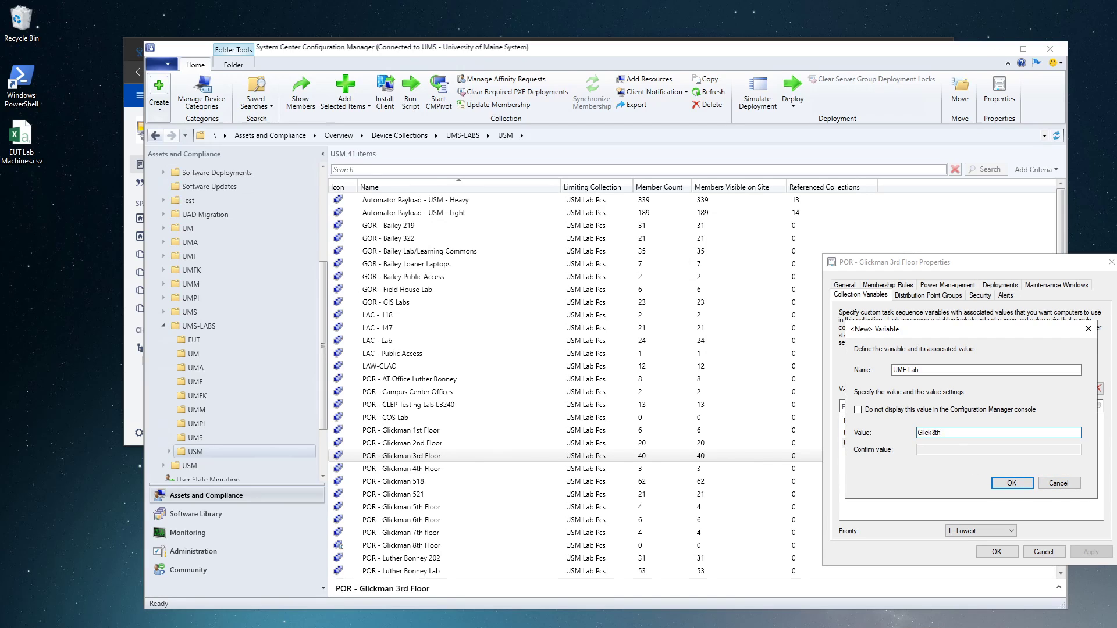
click(1047, 483)
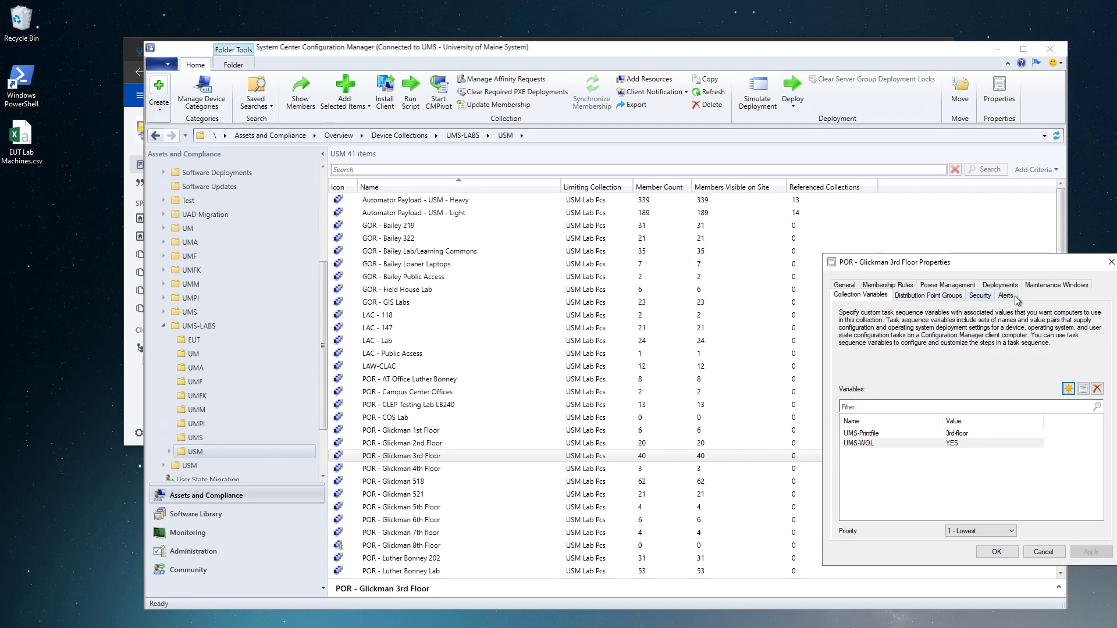
Step: Open the WQL query statement of the USM-LIB3rd membership rule in query language view
click(901, 285)
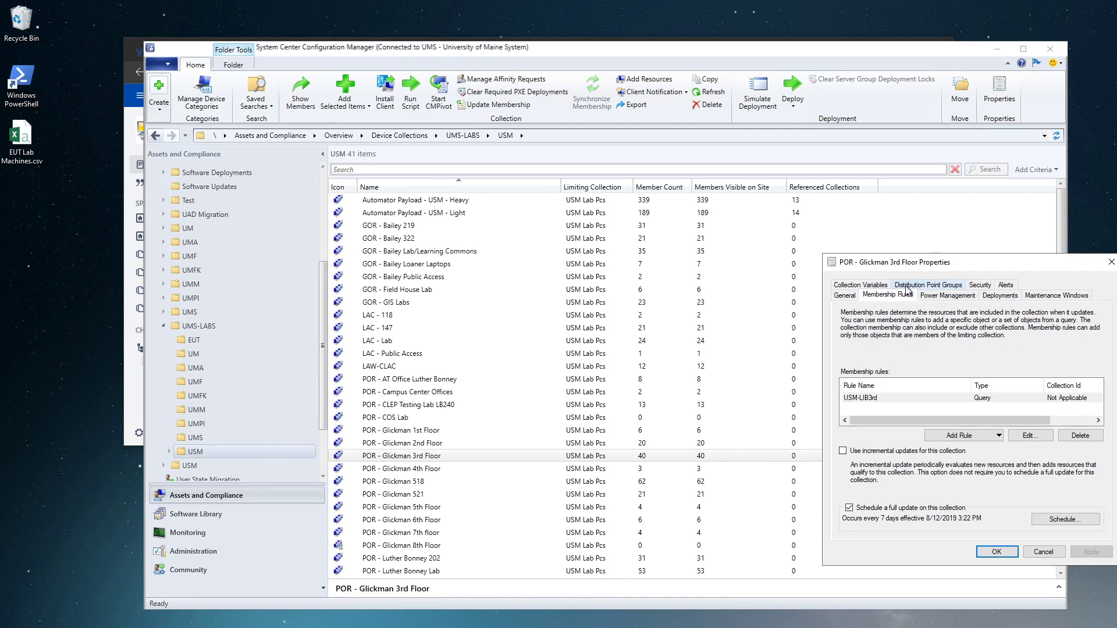
click(911, 397)
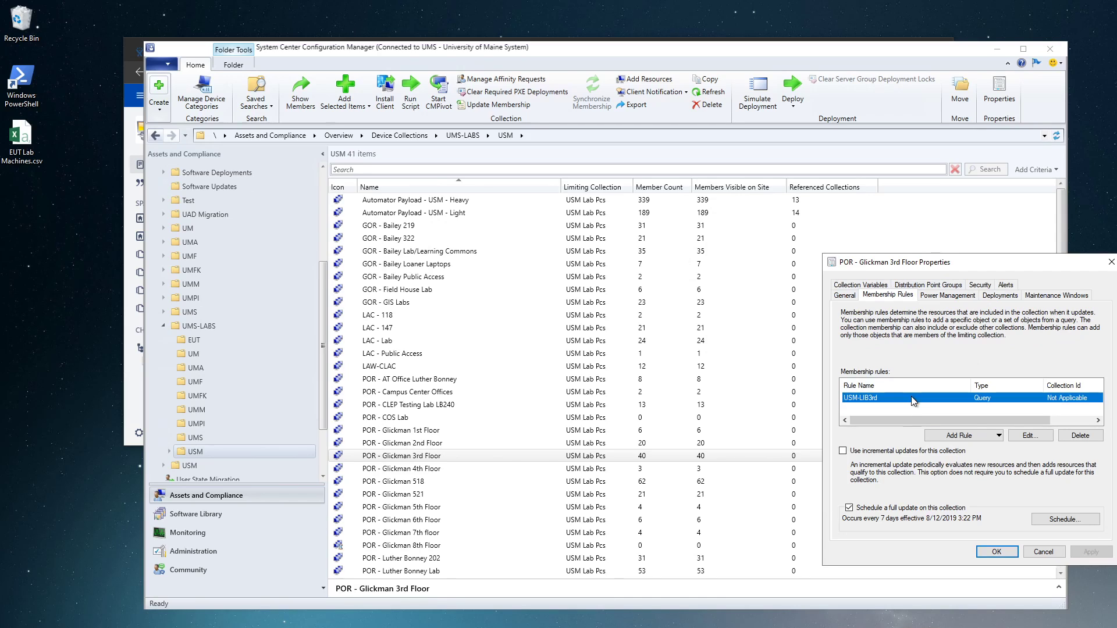
click(1029, 436)
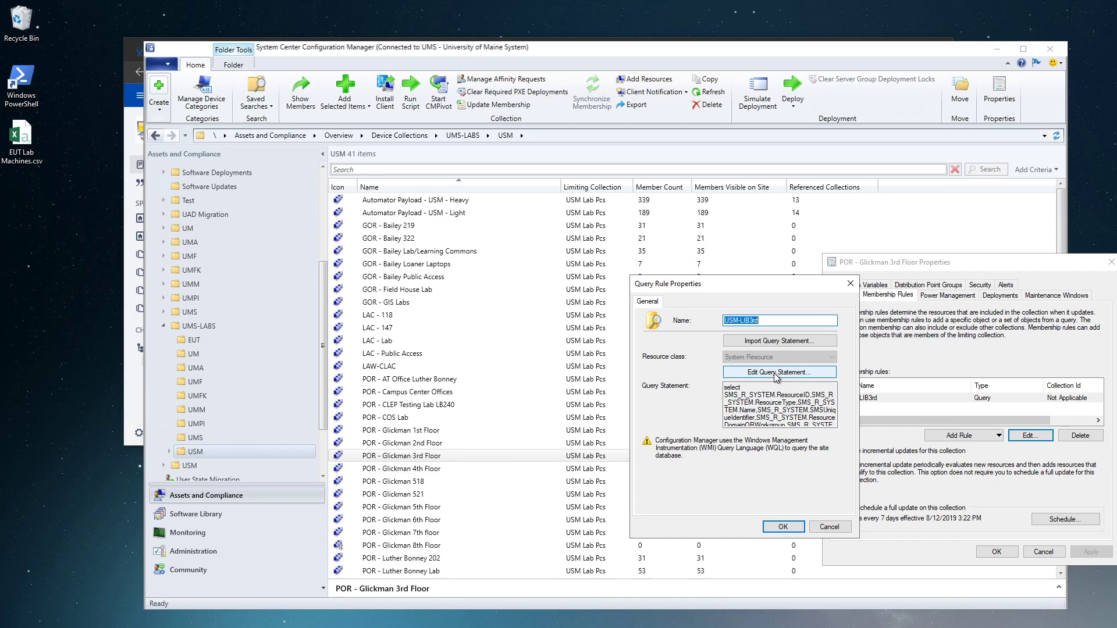
click(774, 373)
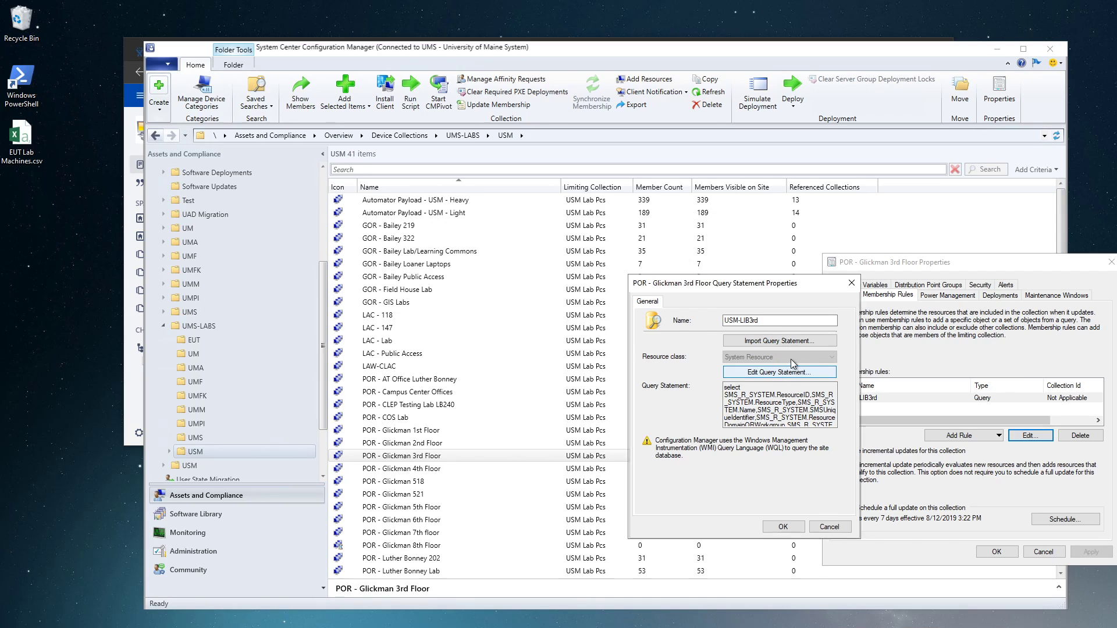
click(682, 527)
click(808, 424)
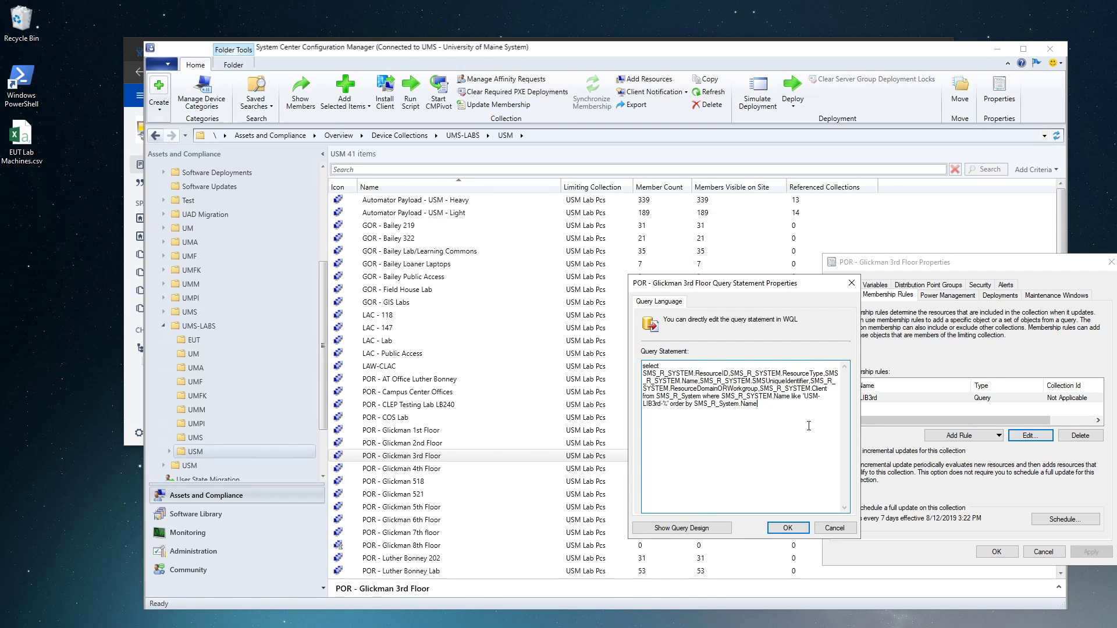
Step: Copy the entire WQL query statement of the USM-LIB3rd rule and close its editor without changes
key(ctrl+a)
click(808, 425)
drag(805, 397, 667, 405)
click(820, 429)
key(ctrl+a)
key(ctrl+c)
click(848, 529)
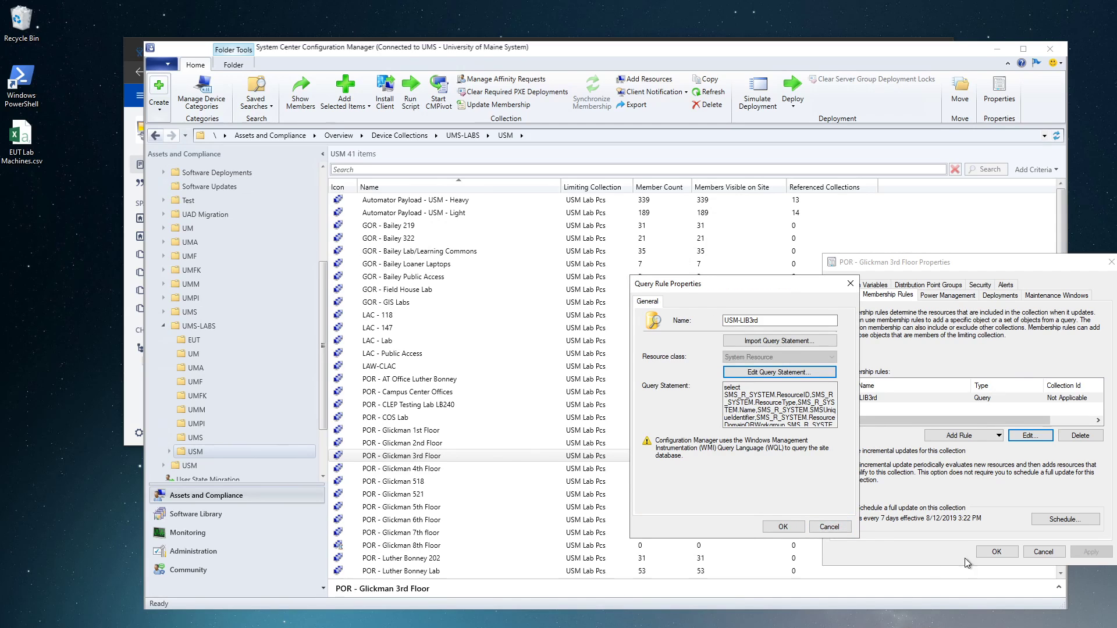
Step: Close the 3rd Floor rule and properties without changes and open the membership rules of POR - Glickman 8th Floor
click(835, 530)
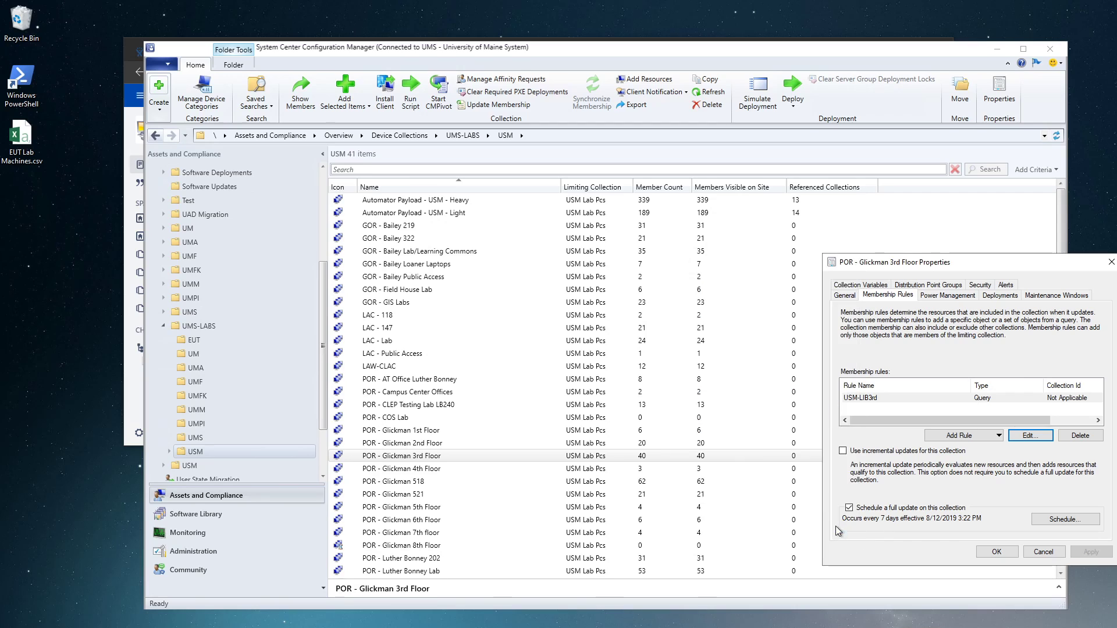
click(1044, 552)
click(440, 545)
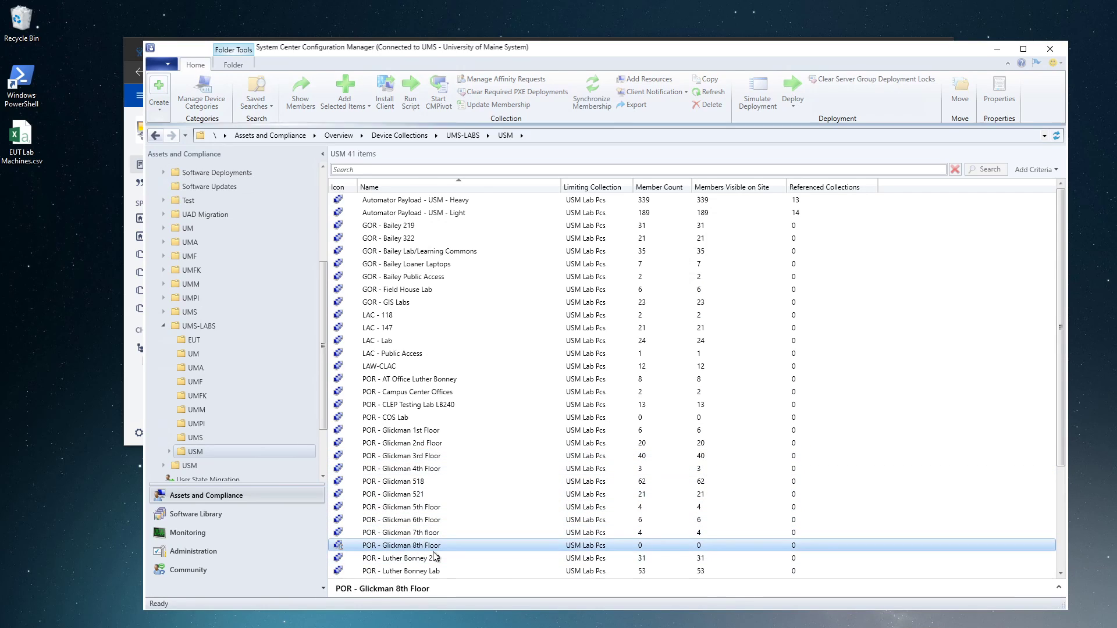
right_click(441, 543)
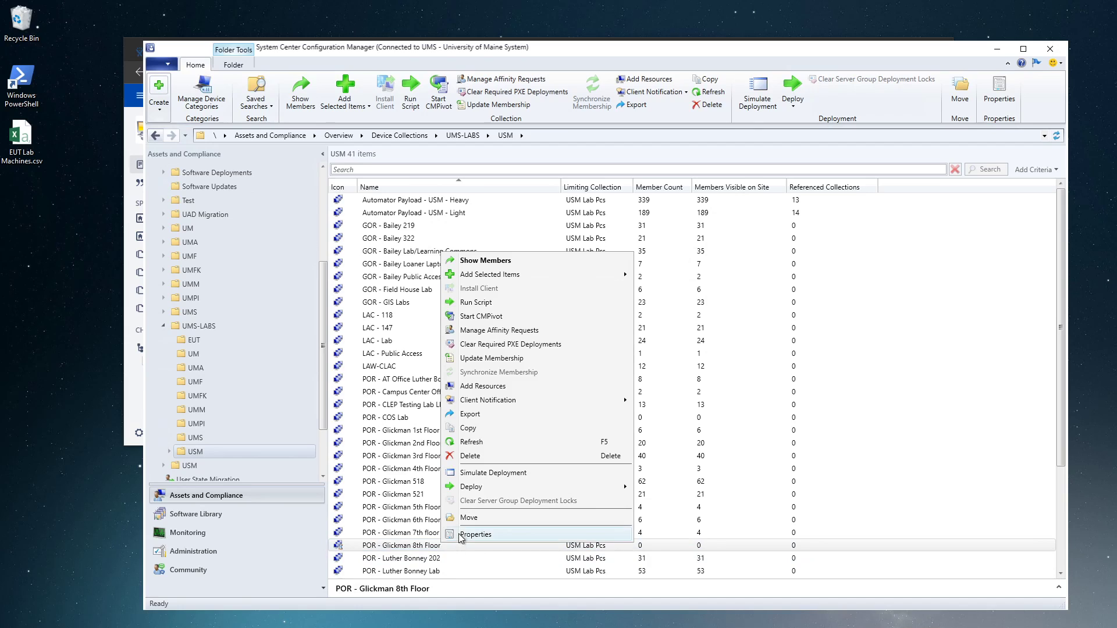
click(459, 532)
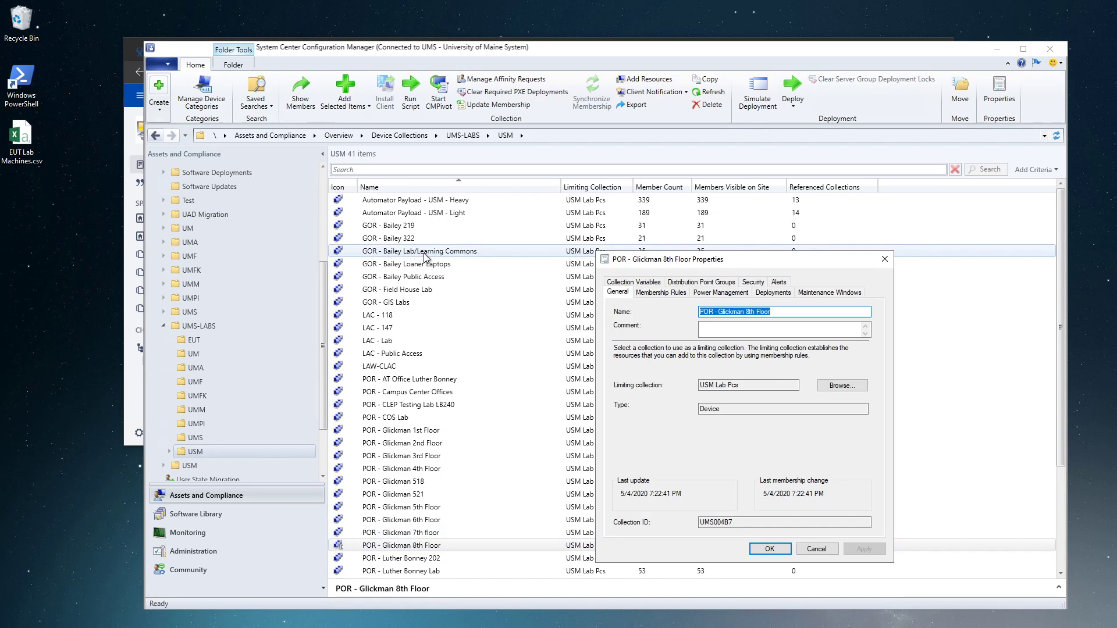
click(660, 292)
Step: Add a query membership rule named USM-Lib8th to the POR - Glickman 8th Floor collection
click(732, 433)
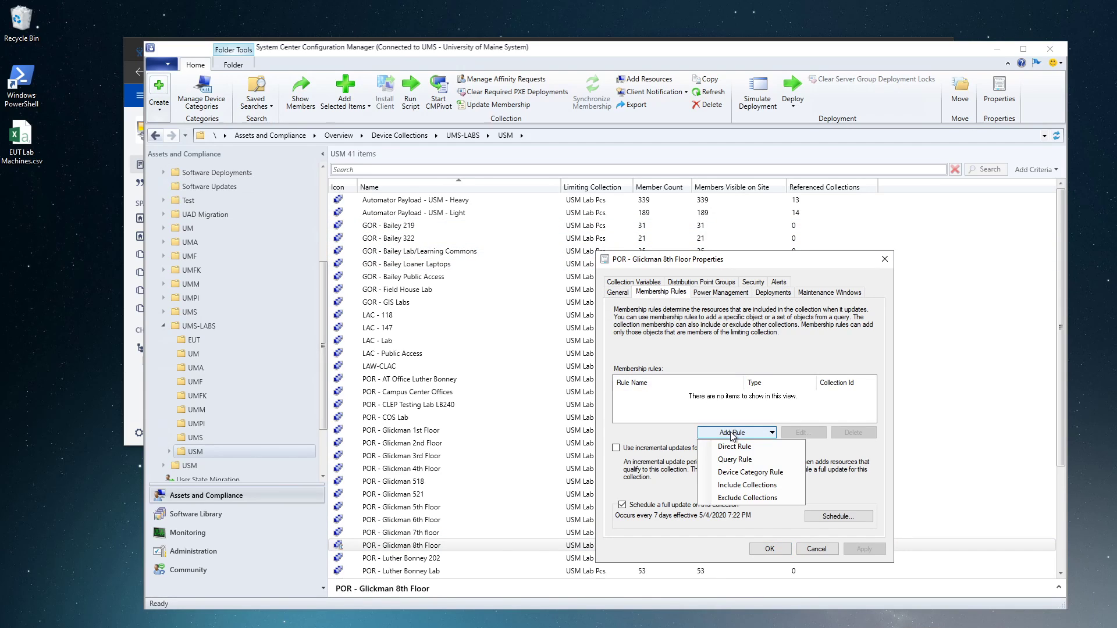
click(772, 460)
text(USM-Li)
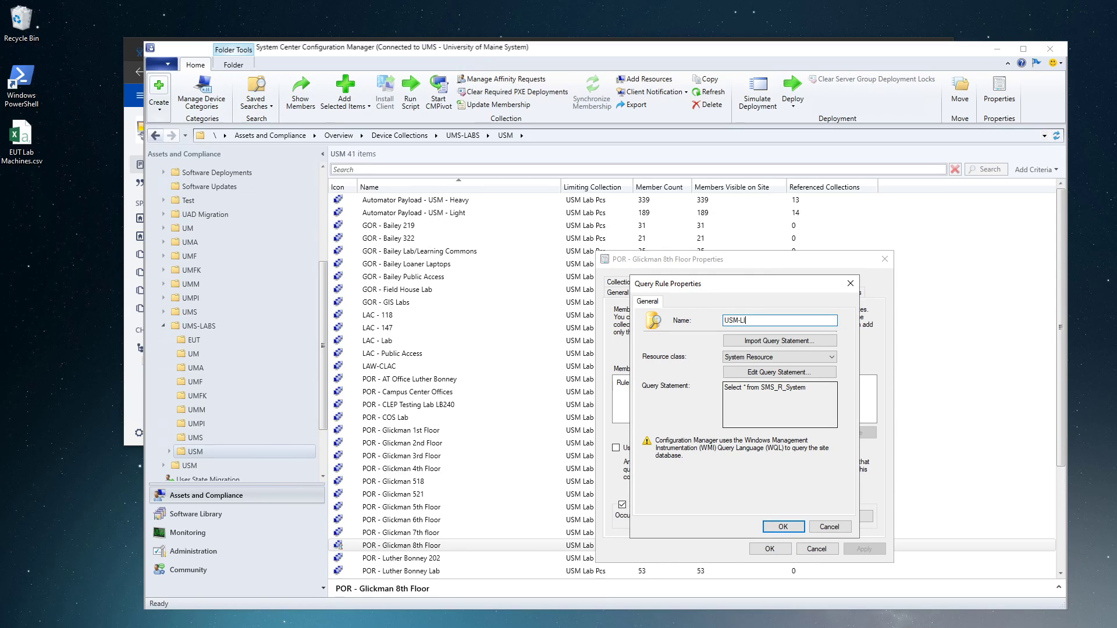
text(b8th)
Step: Replace the default WQL statement of the USM-Lib8th rule with the statement copied from the 3rd Floor rule
click(790, 373)
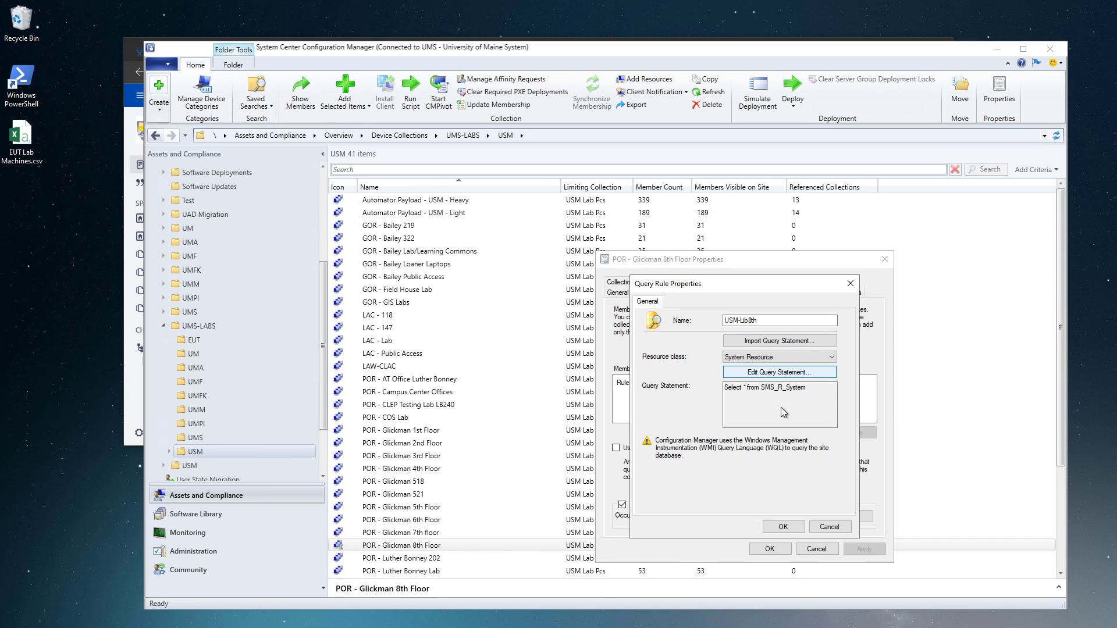
click(682, 528)
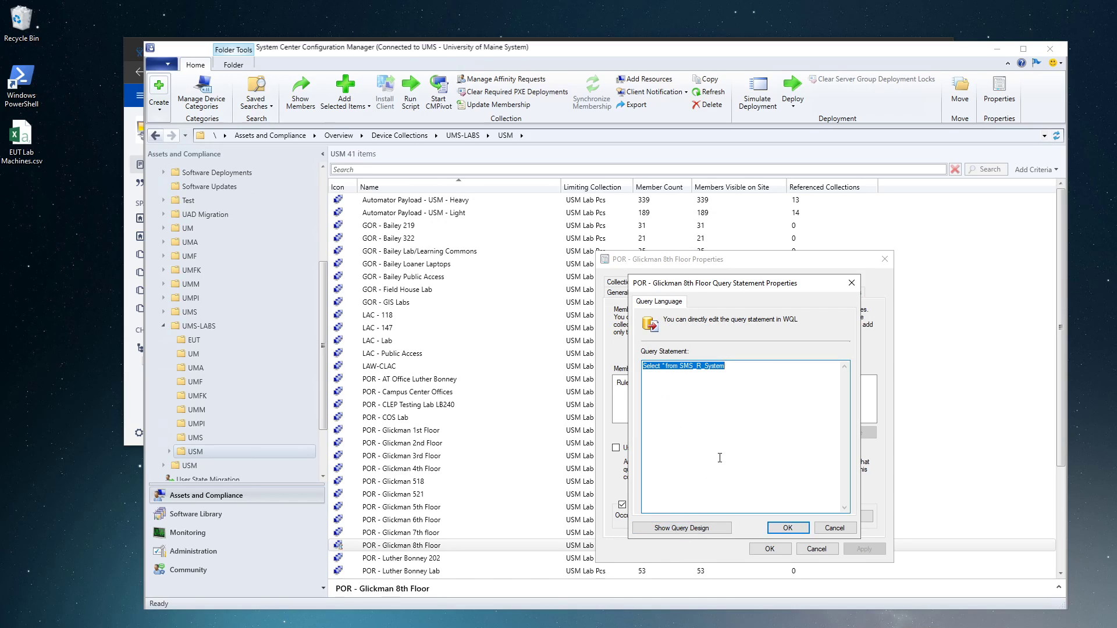
key(ctrl+v)
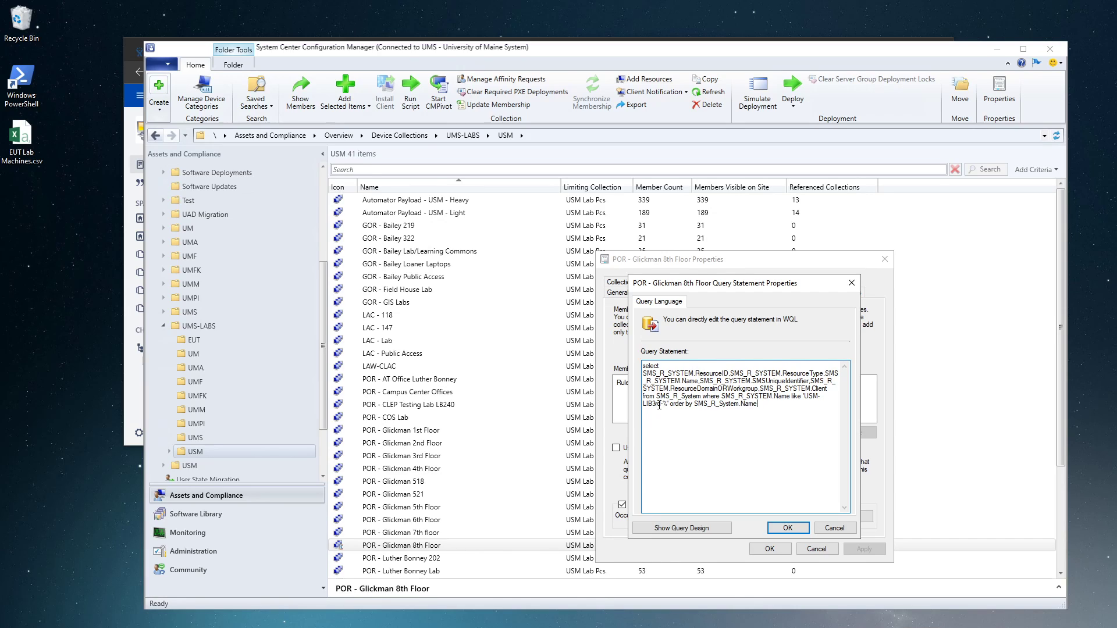
Step: Change the floor part of the pasted statement's computer name filter to 8th and save the query rule
key(Delete)
key(BackSpace)
key(BackSpace)
key(BackSpace)
text(8th)
click(787, 527)
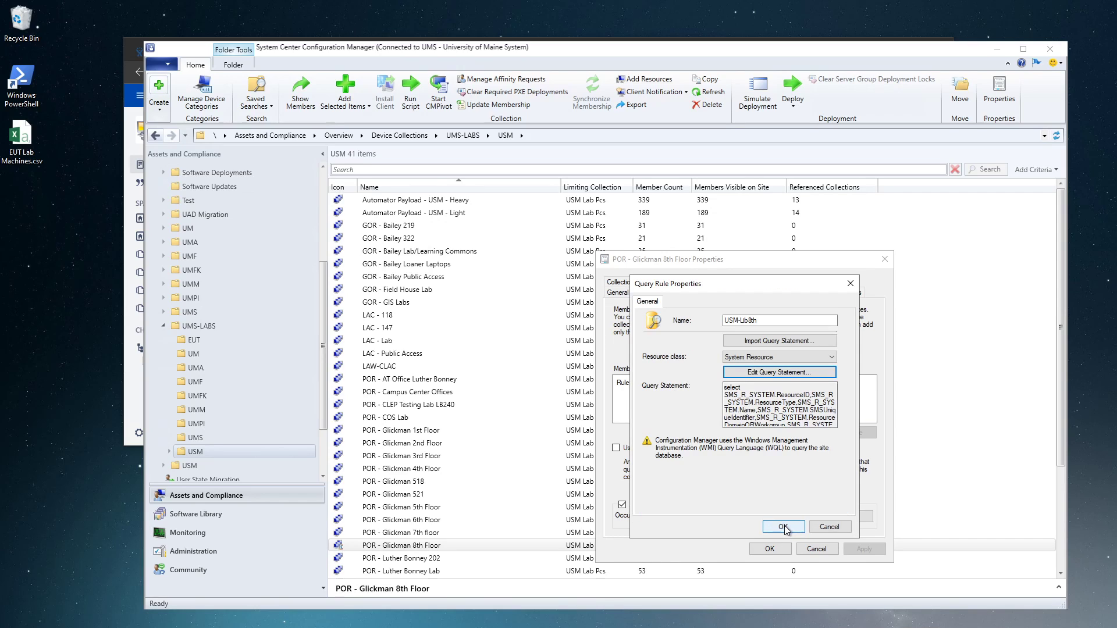
click(784, 527)
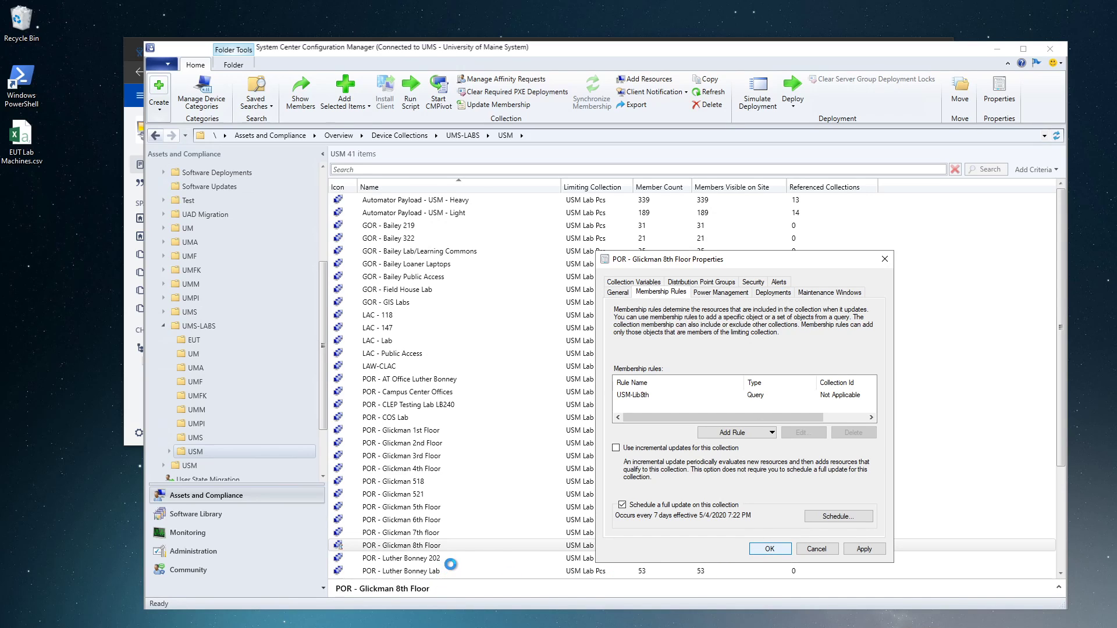
Step: Delete the POR - Glickman 8th Floor collection without deleting its members from the database
right_click(422, 547)
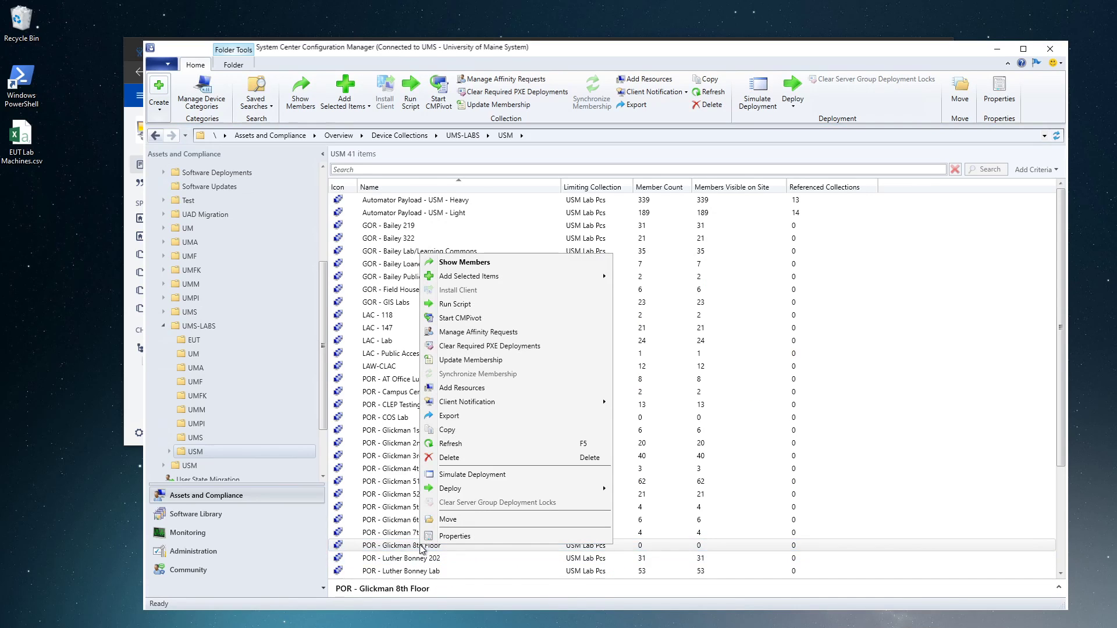
click(449, 460)
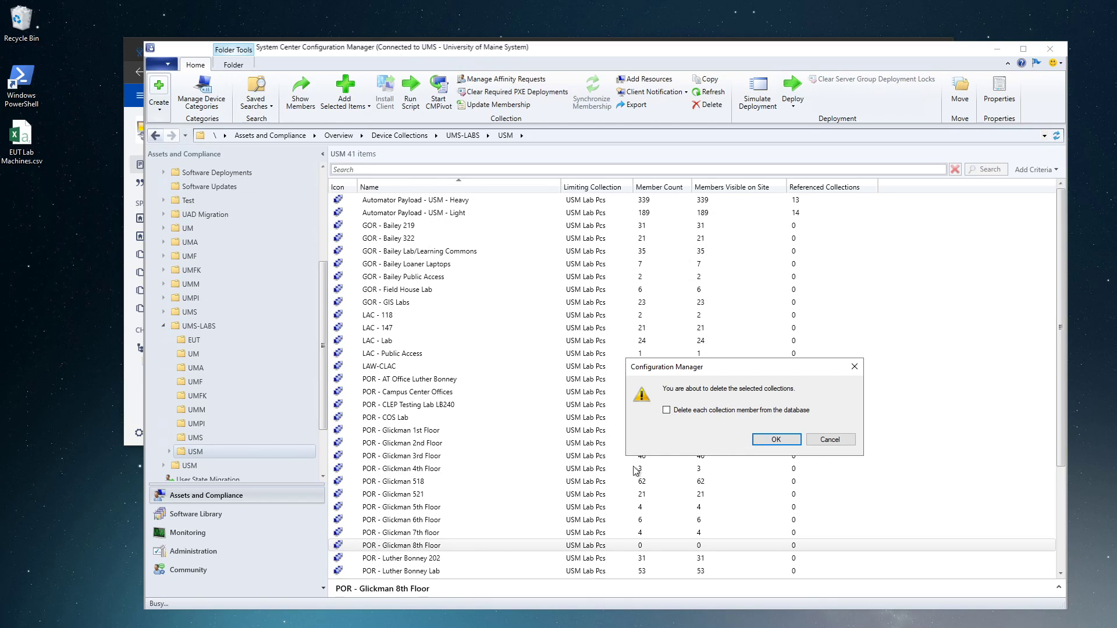
click(777, 440)
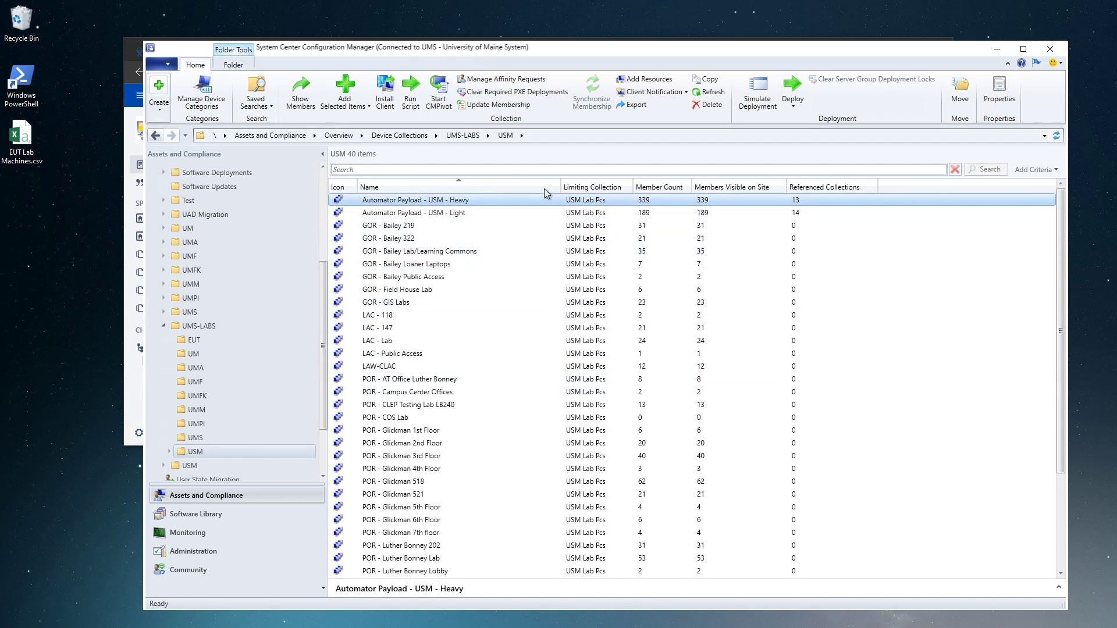
scroll(560, 319, down, 1)
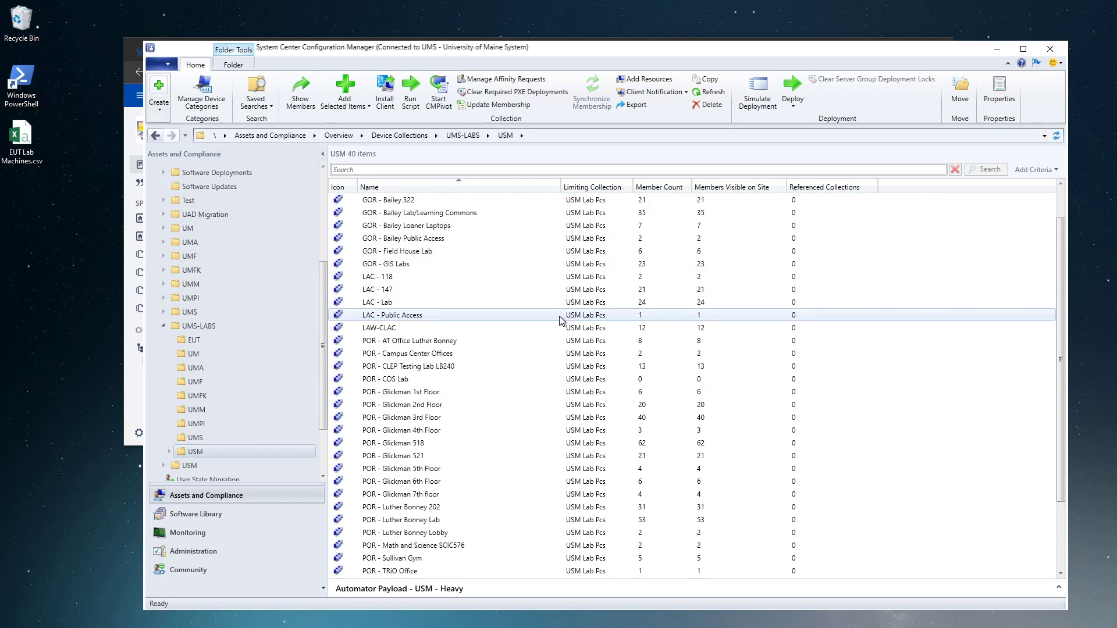
scroll(560, 319, down, 2)
scroll(550, 350, up, 4)
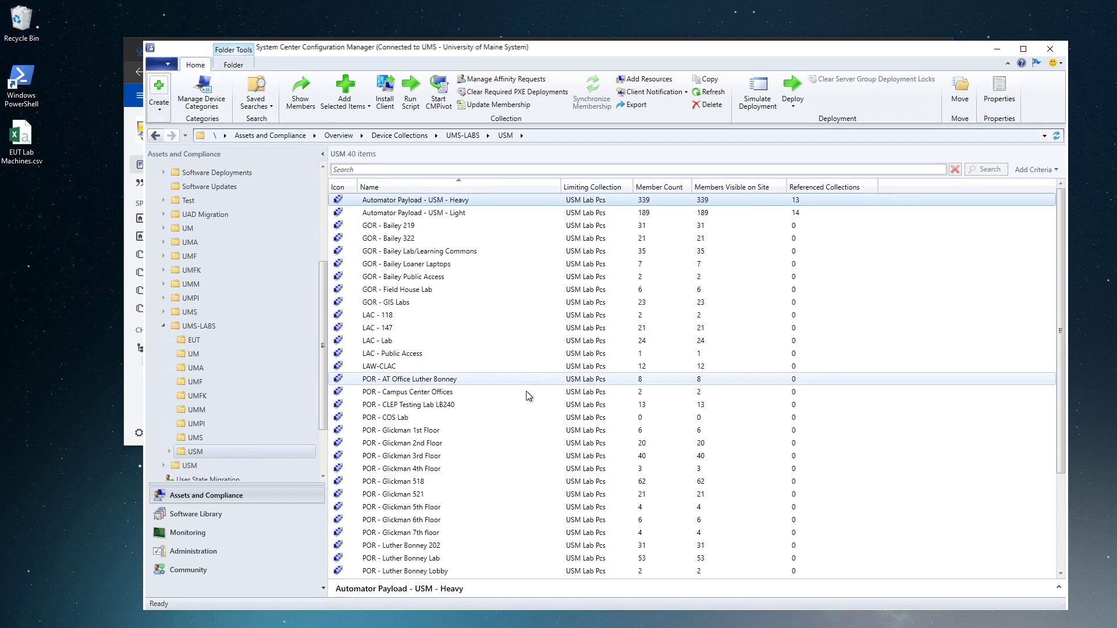
scroll(452, 483, down, 3)
scroll(448, 489, up, 3)
scroll(449, 398, down, 3)
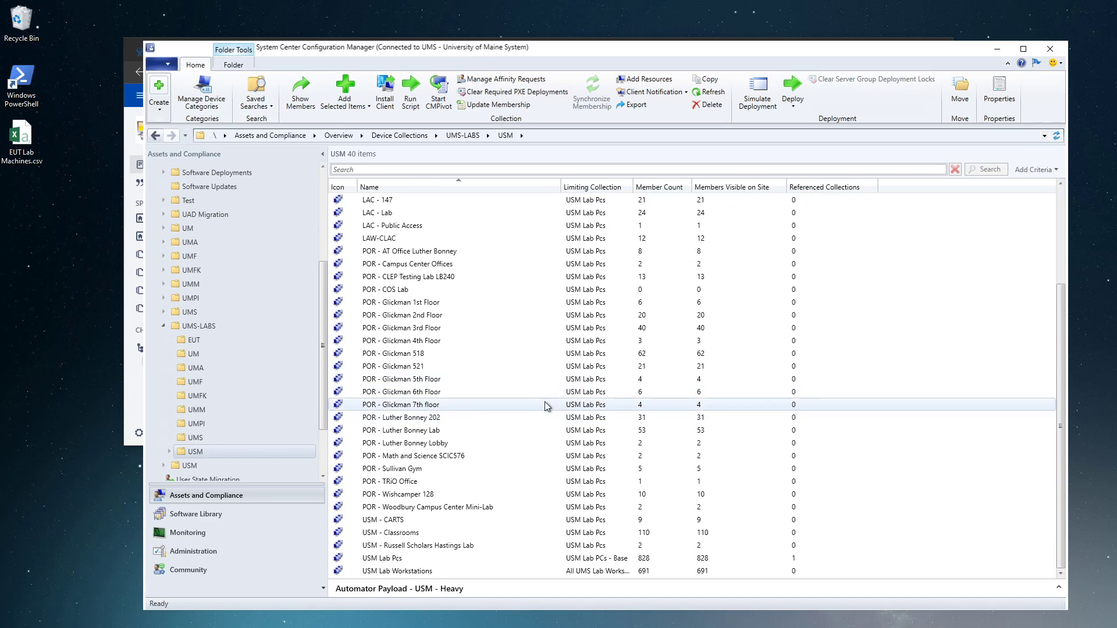